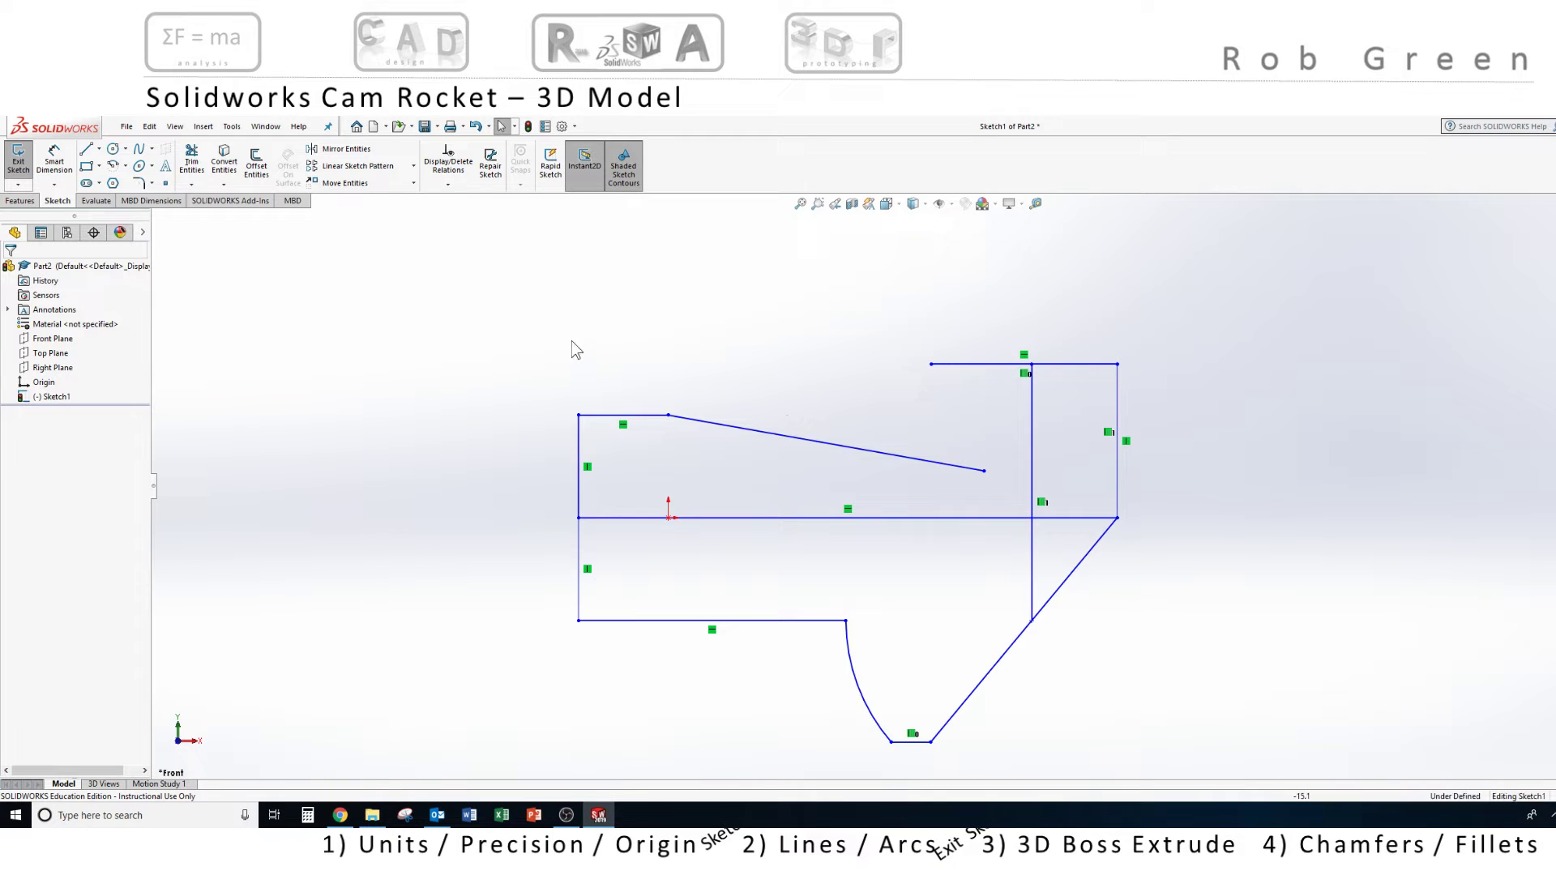
- Draw a circle of radius 19 centred above the line-and-arc profile
click(113, 150)
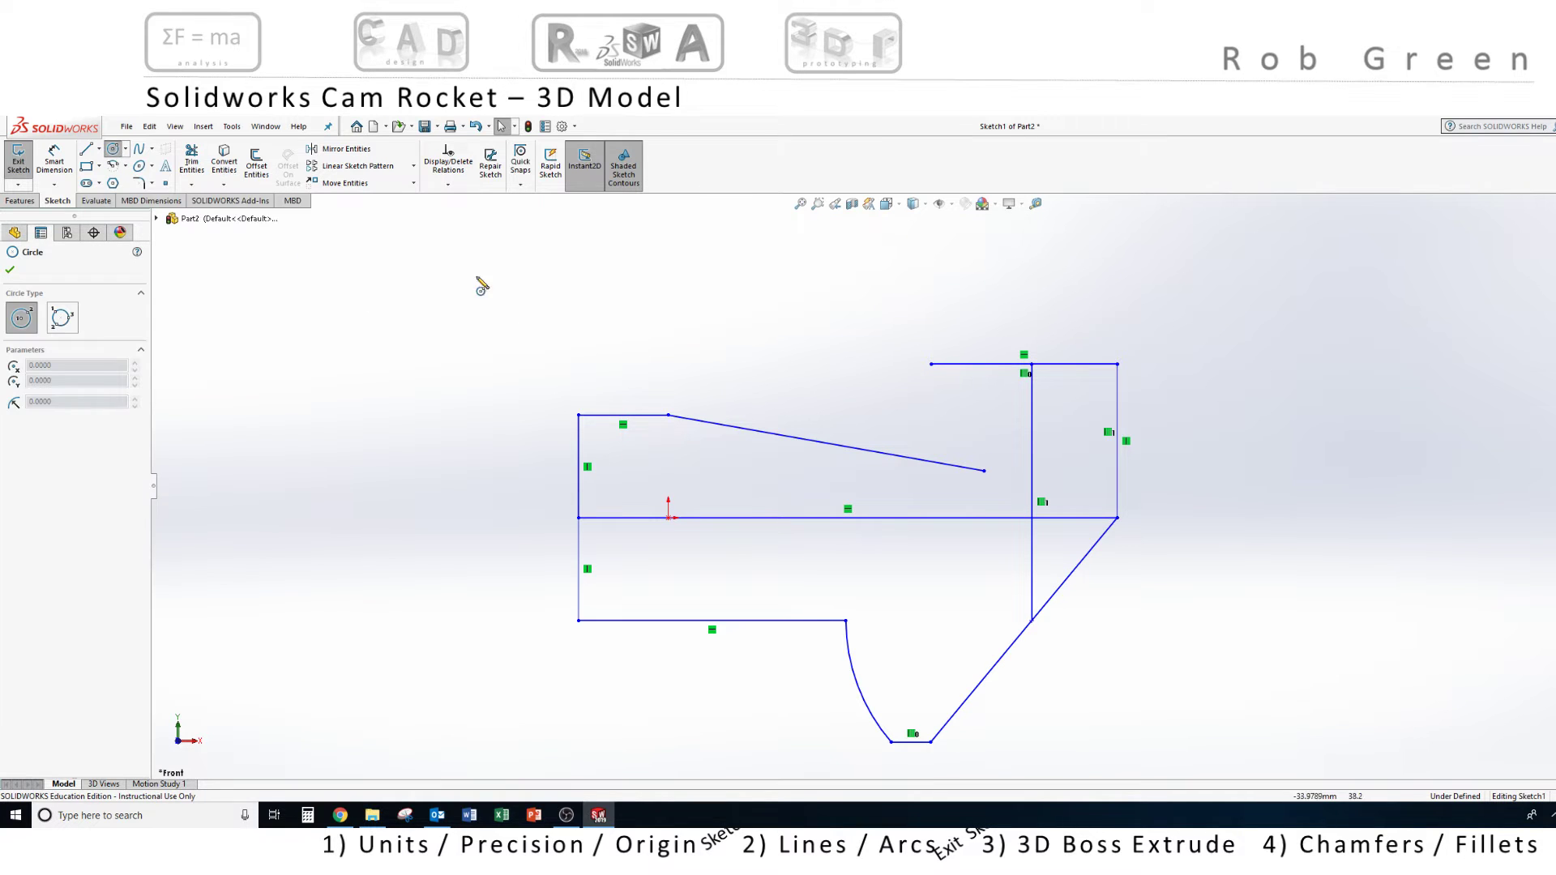
click(798, 266)
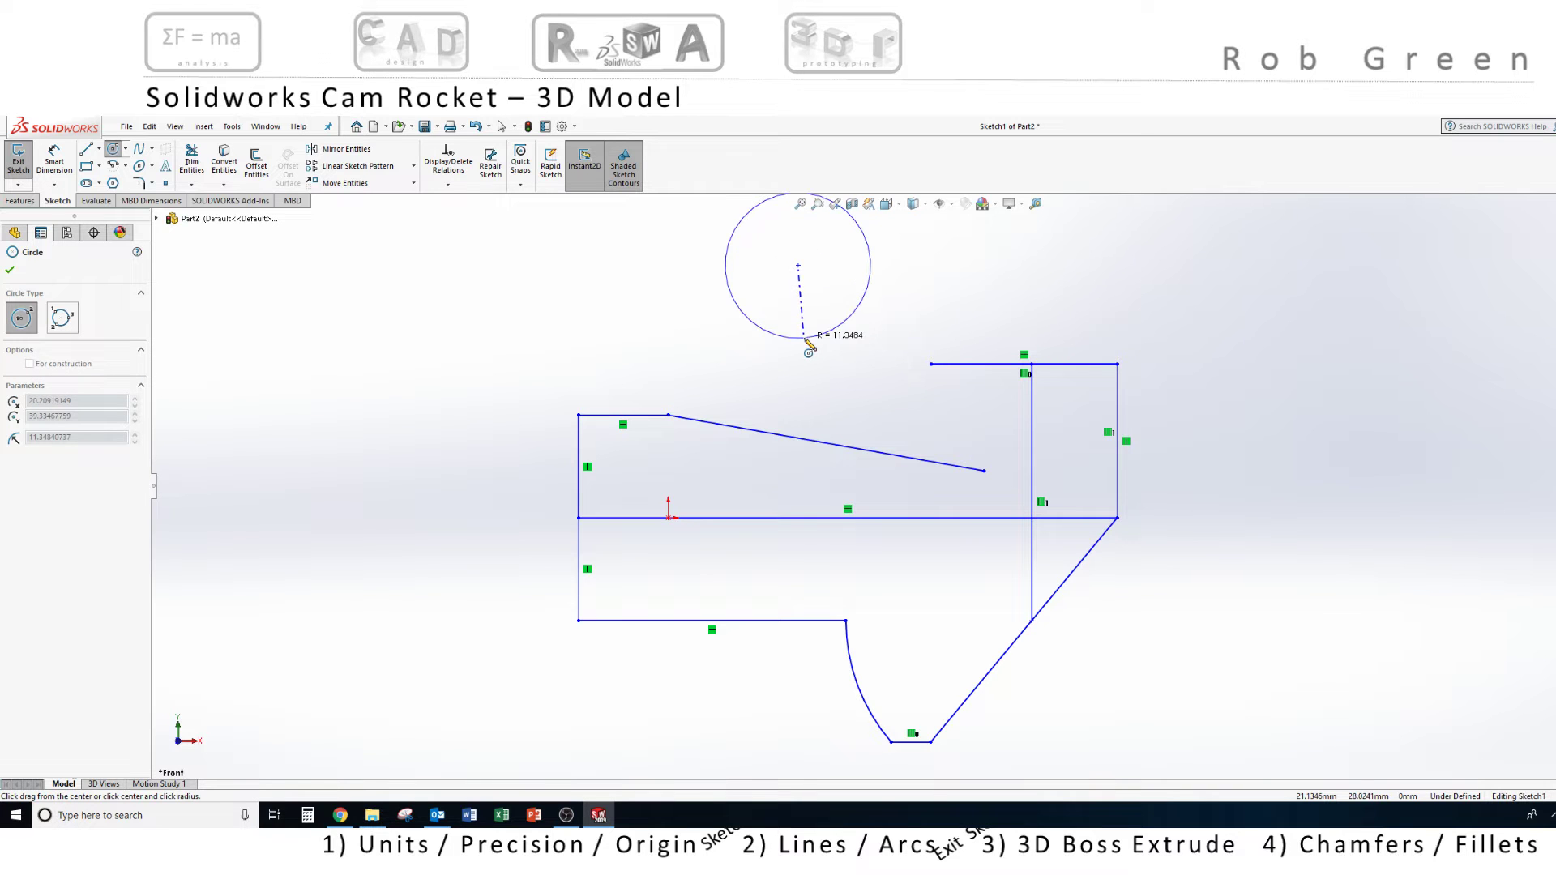
click(805, 340)
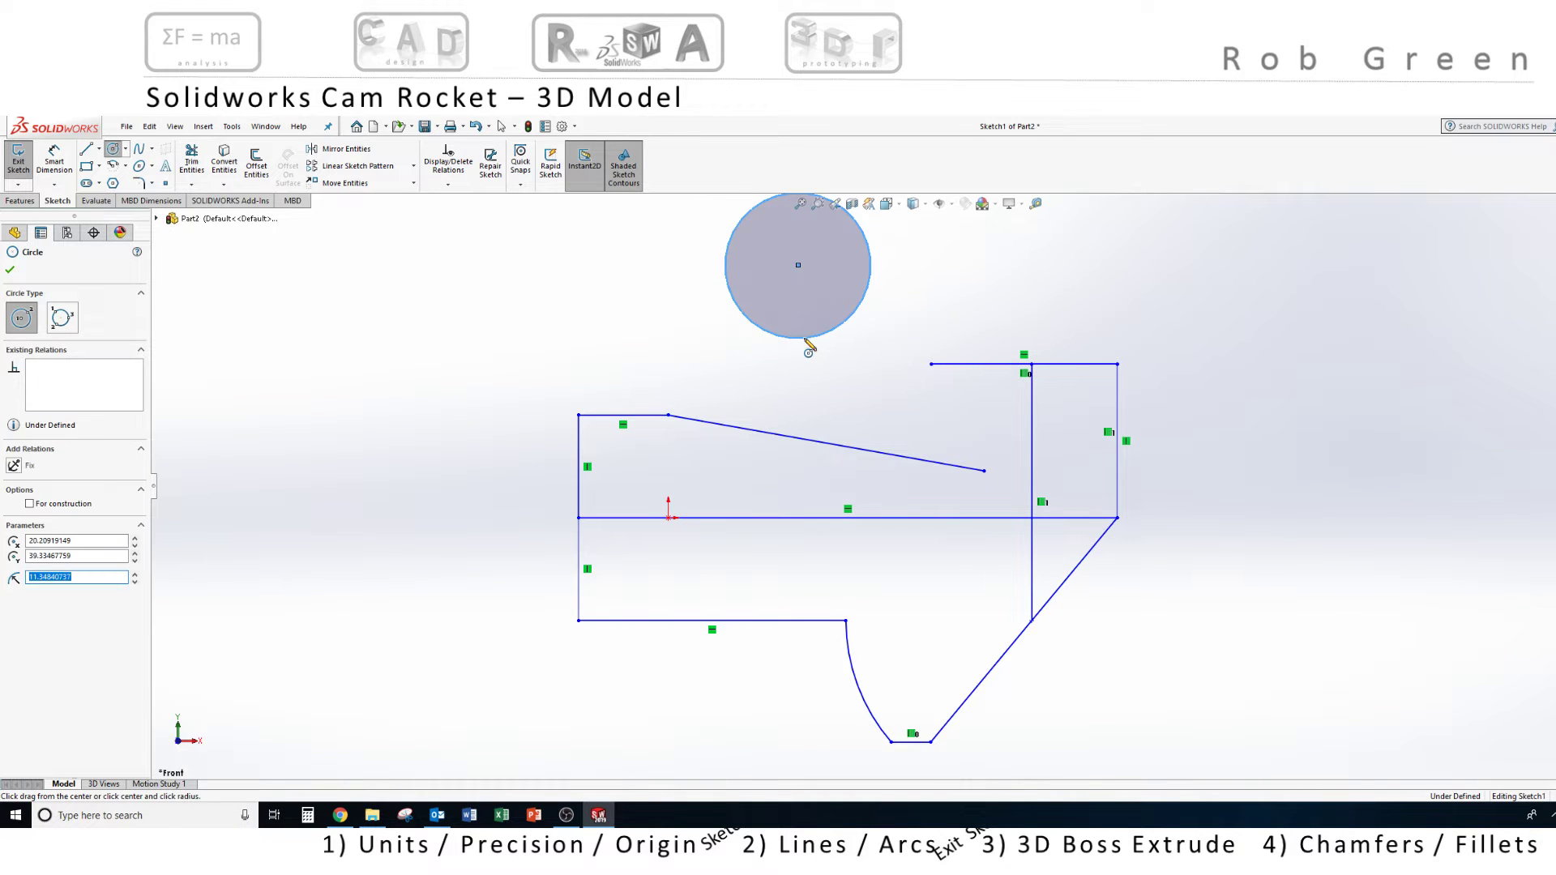
text(19)
key(Return)
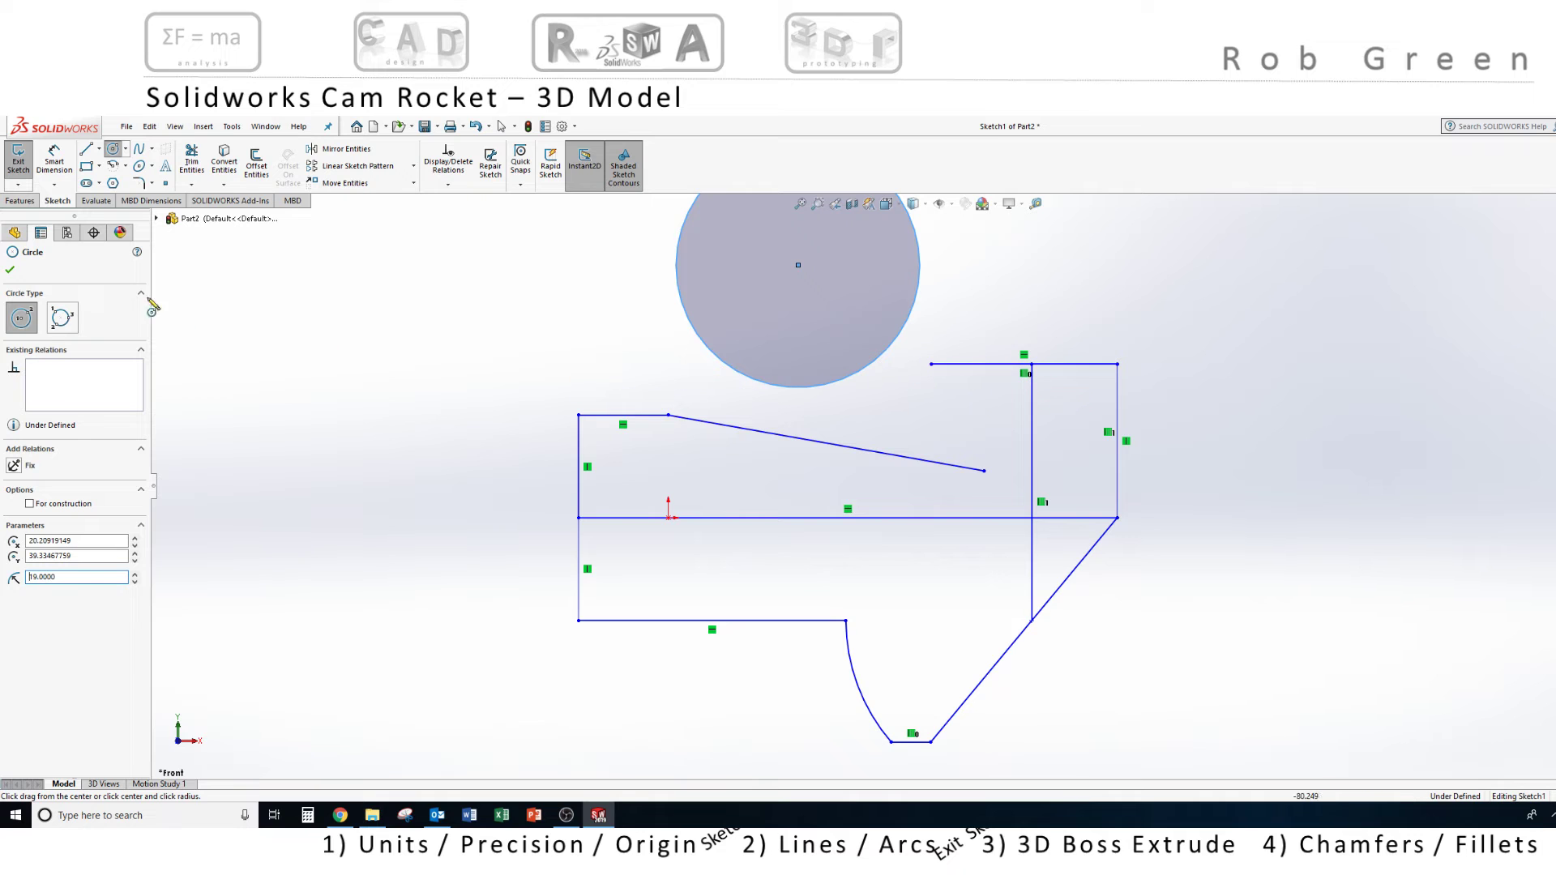
click(11, 271)
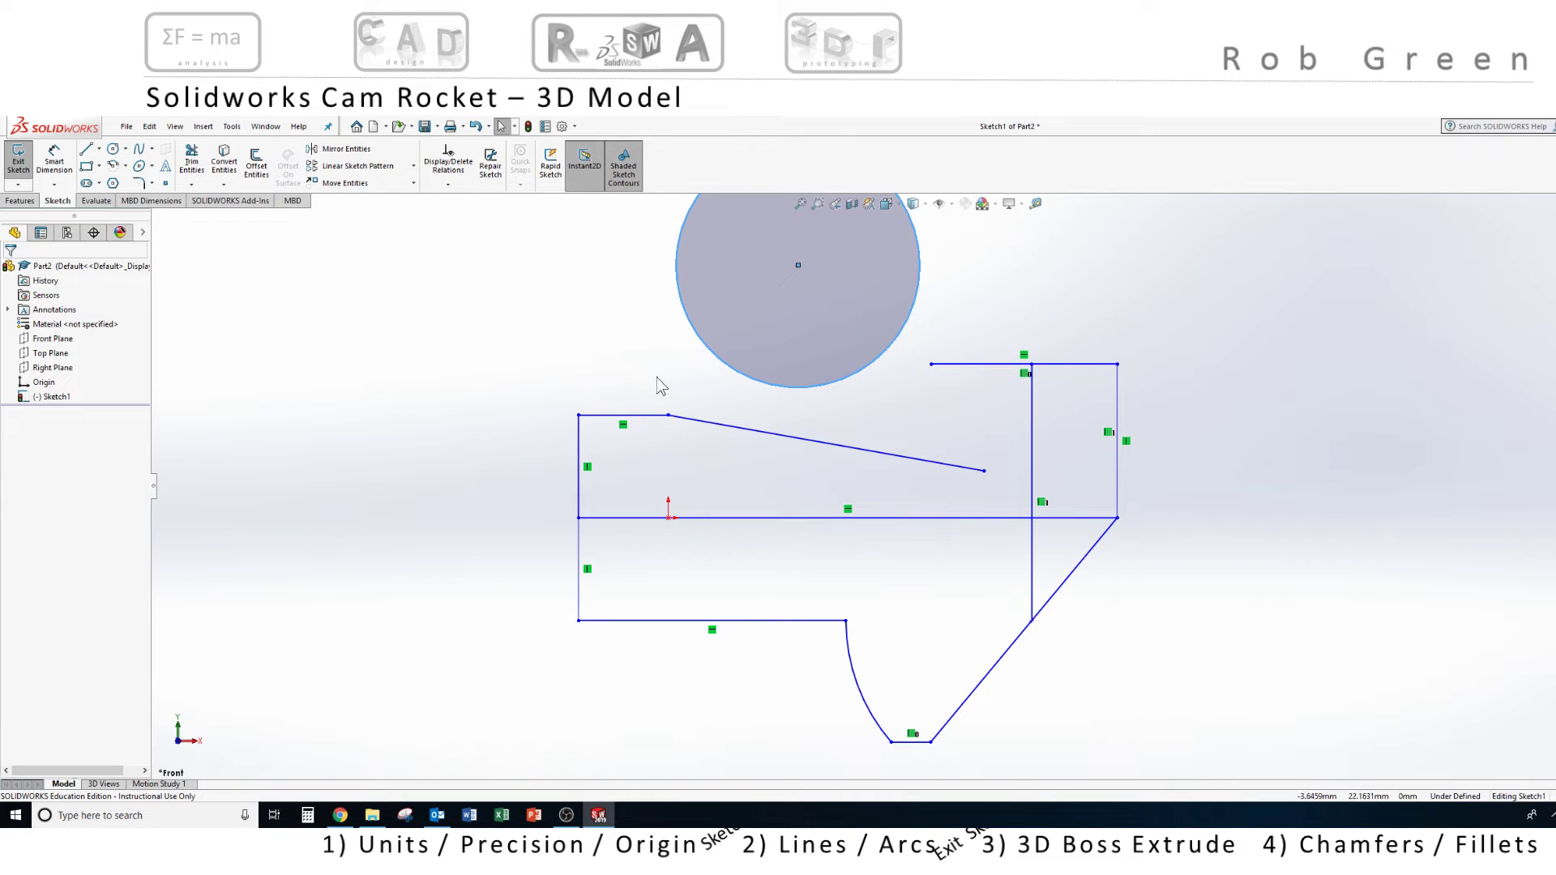
- Fix the sloped line and the top line's left endpoint in place
click(696, 390)
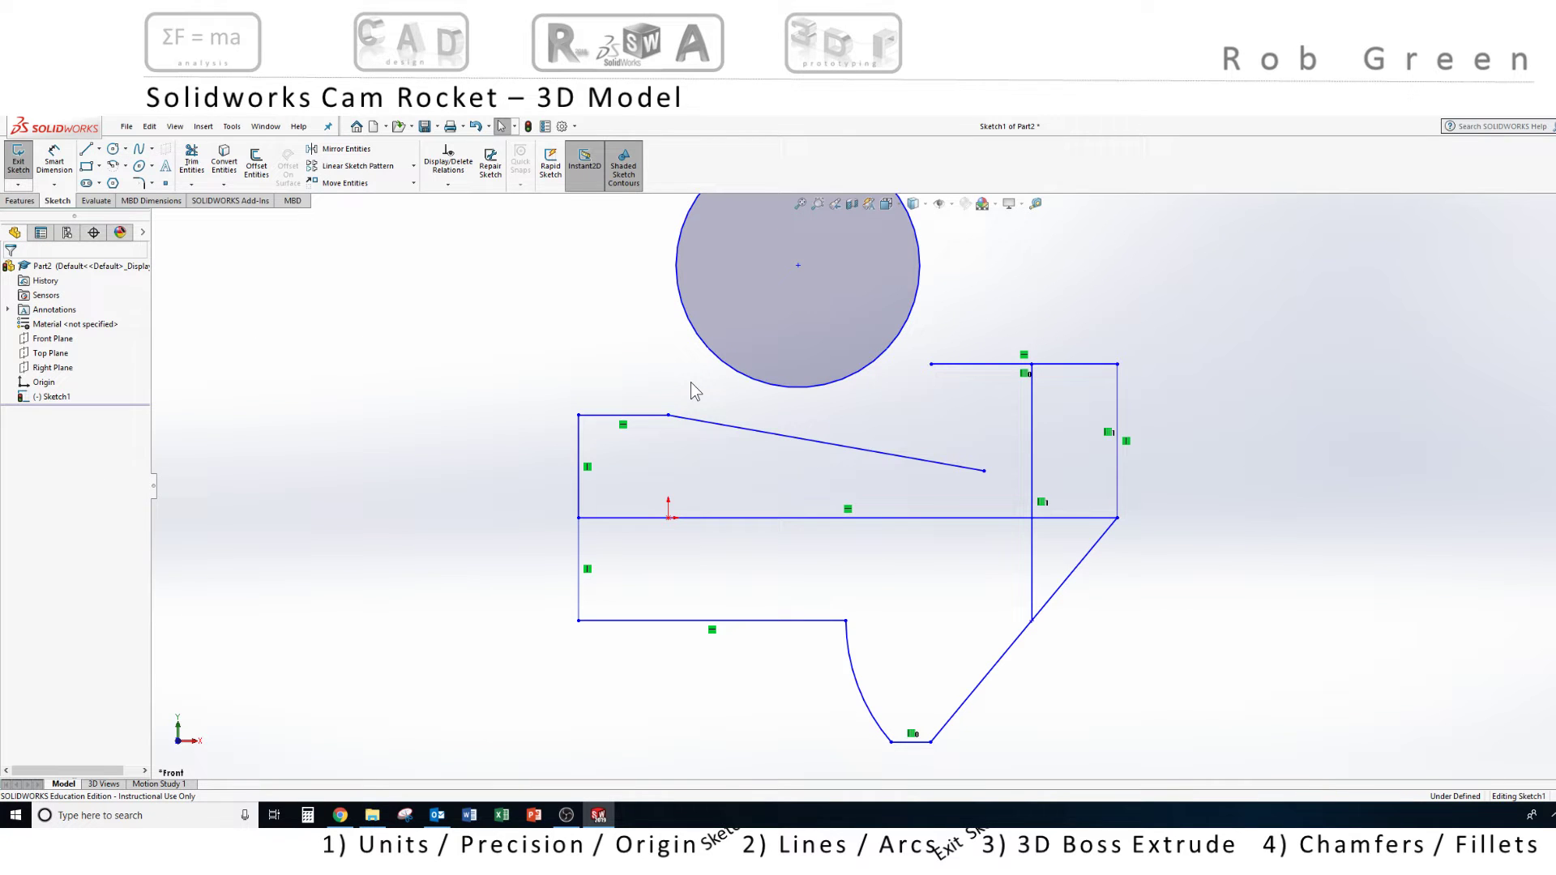
click(739, 434)
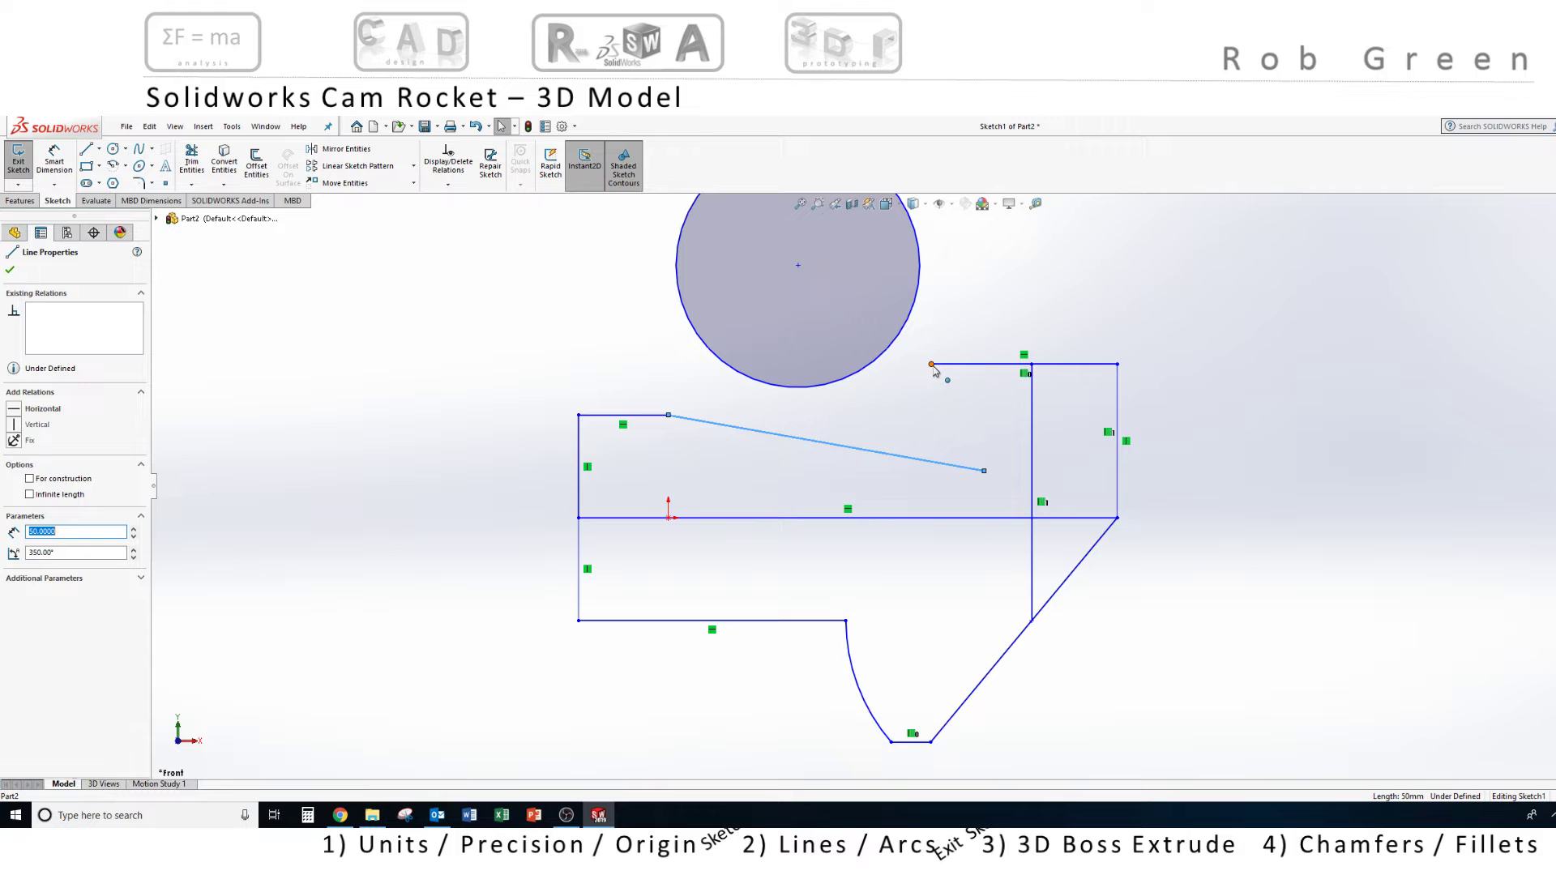
ctrl+click(932, 365)
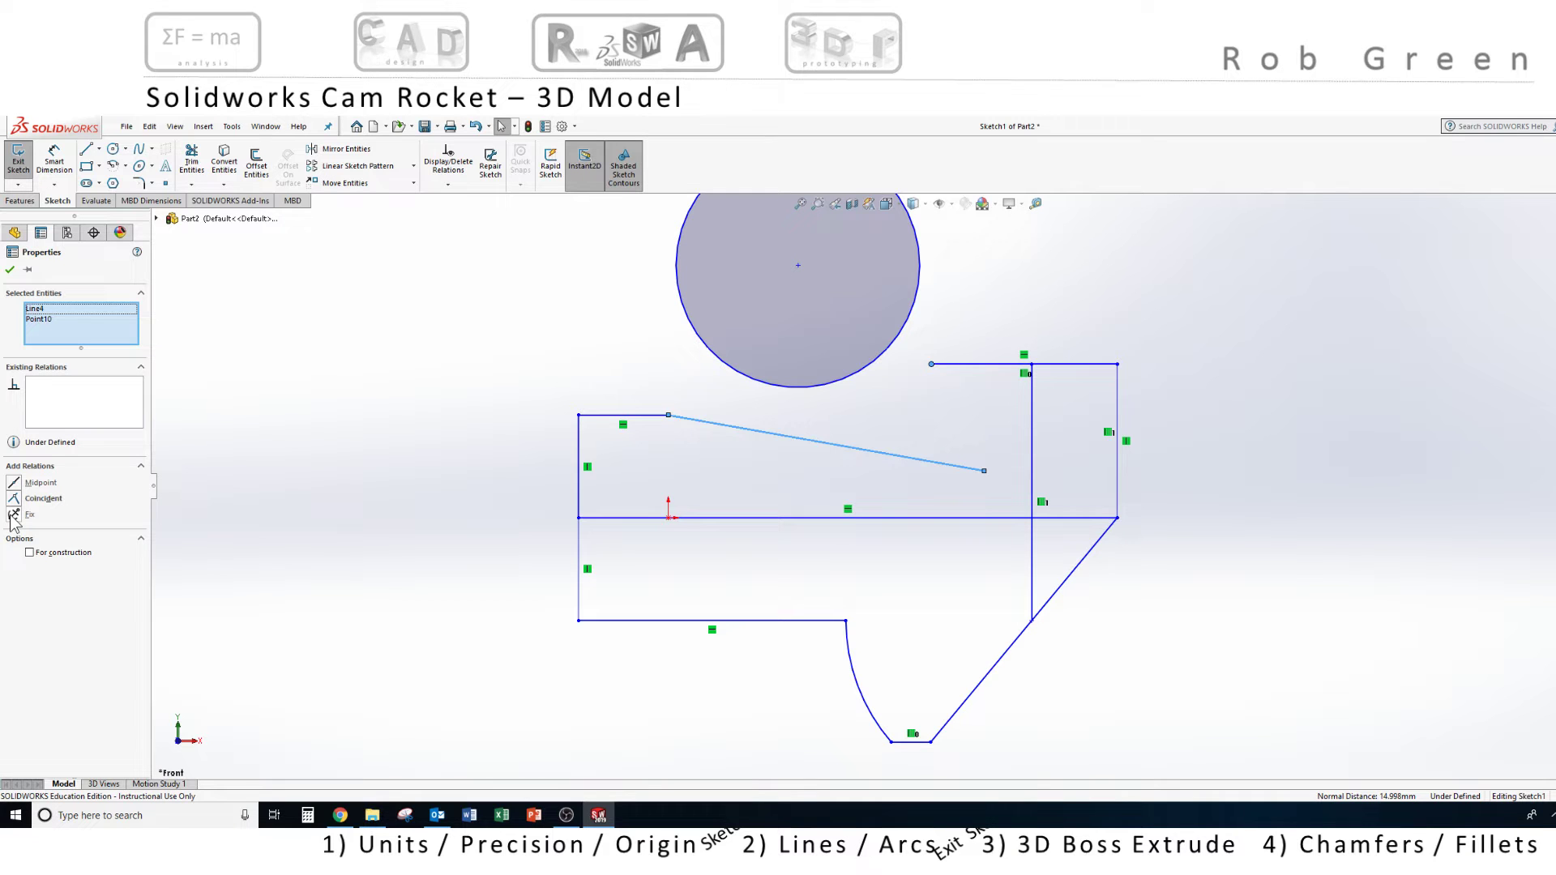
click(14, 515)
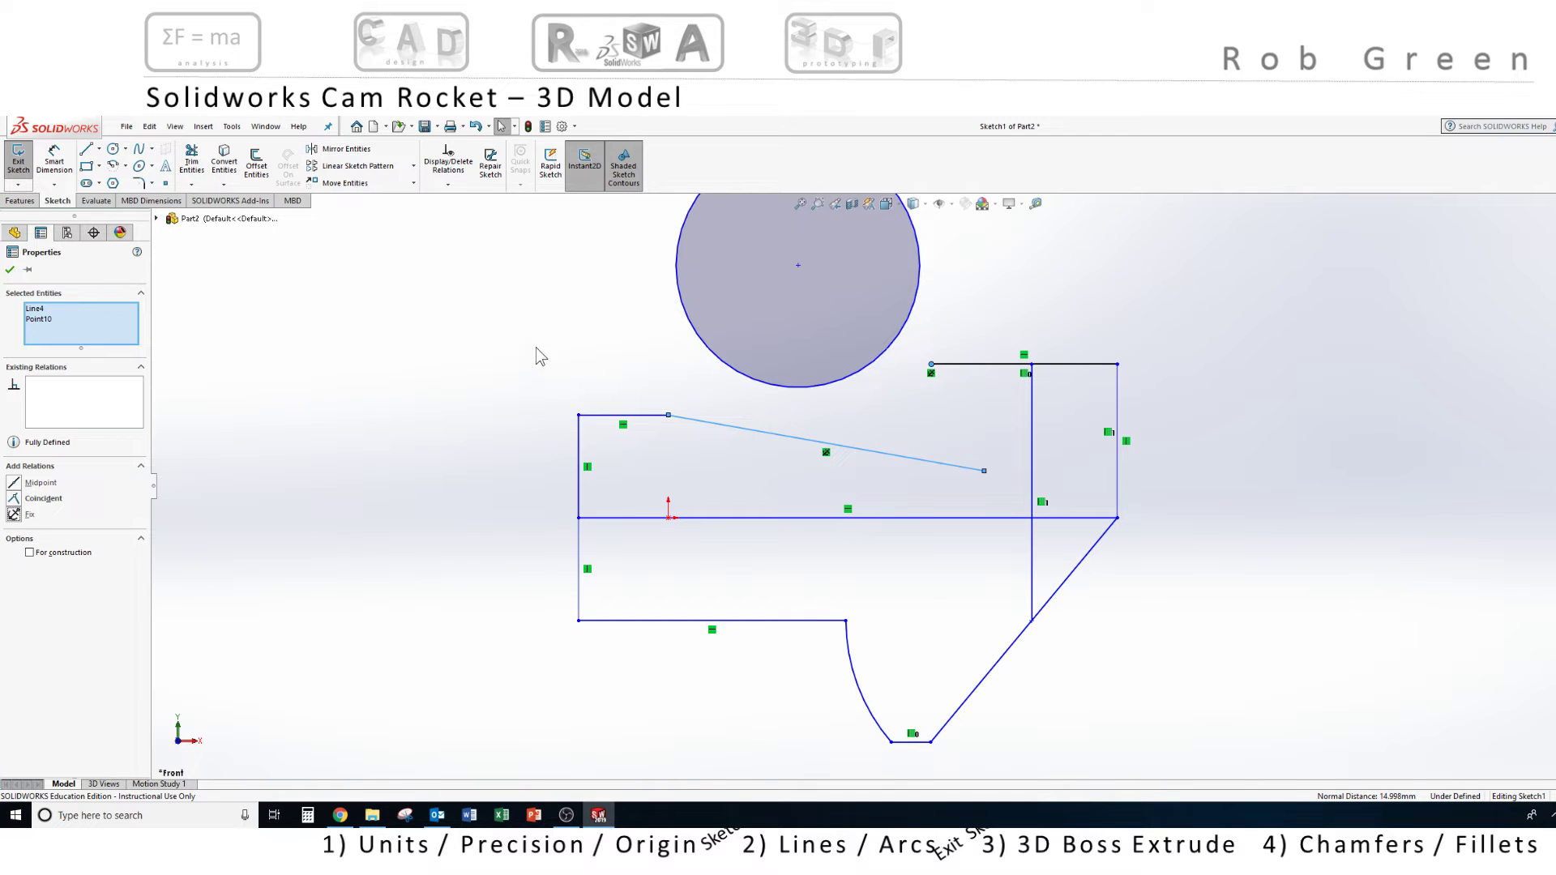
click(10, 270)
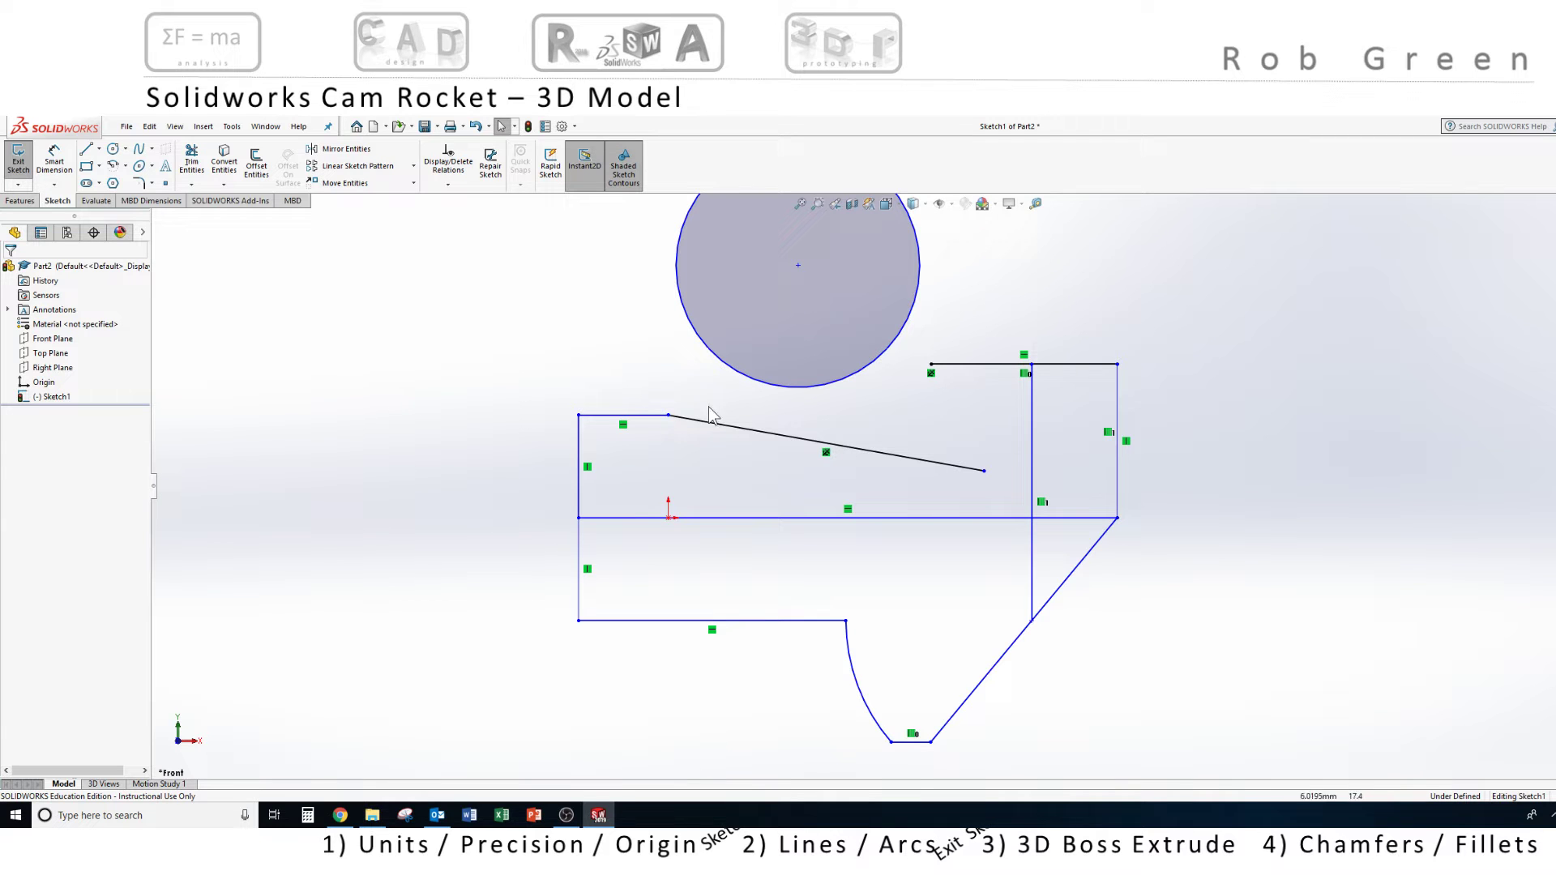
- Make the 19 radius circle tangent to the sloped line
click(768, 393)
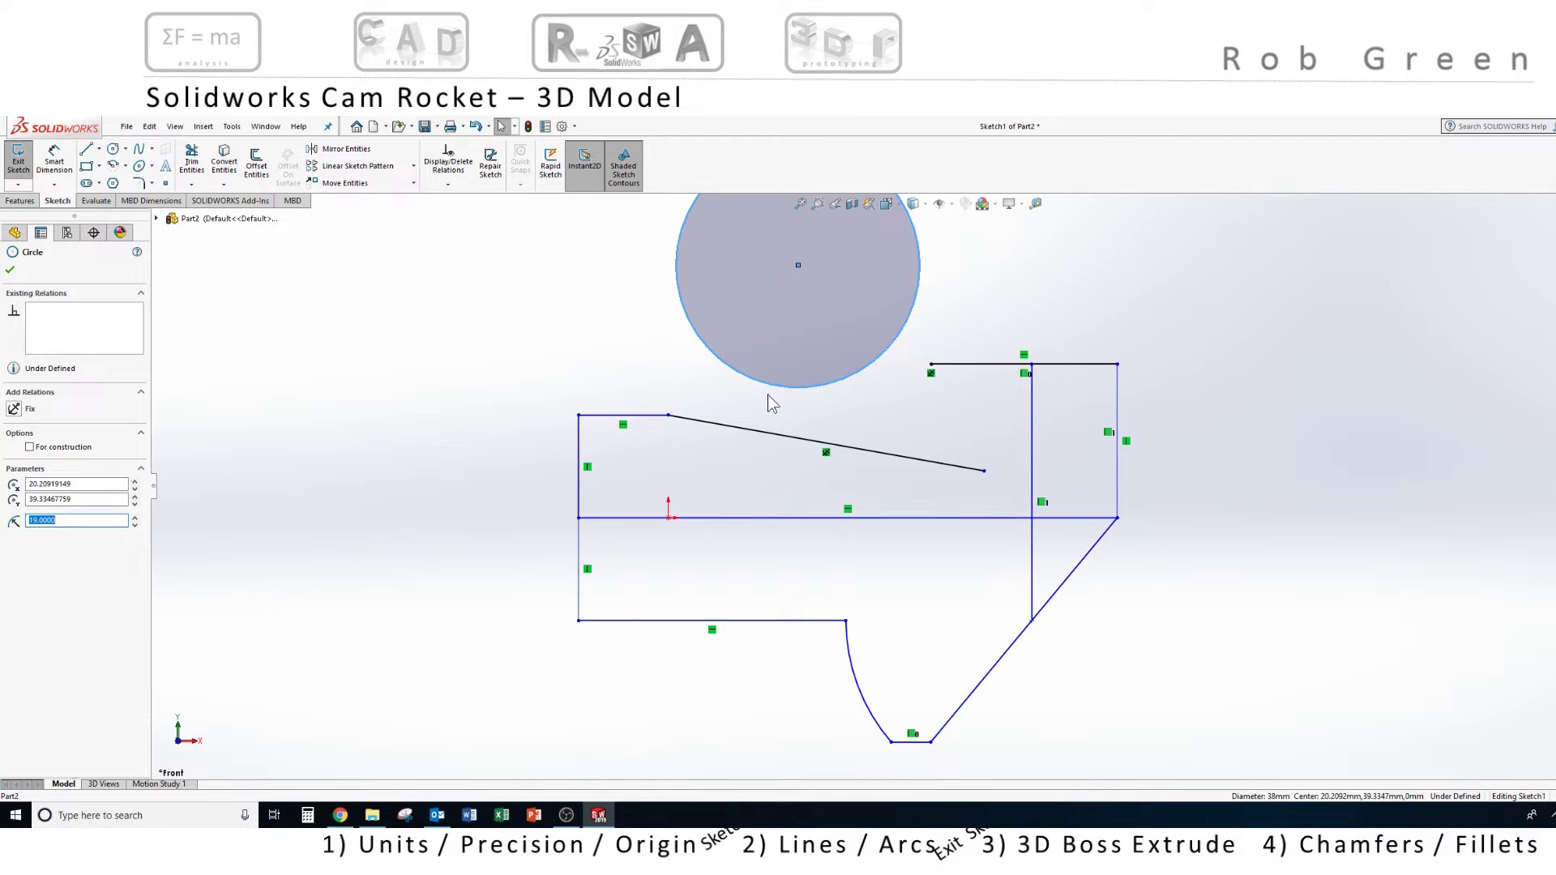
ctrl+click(763, 439)
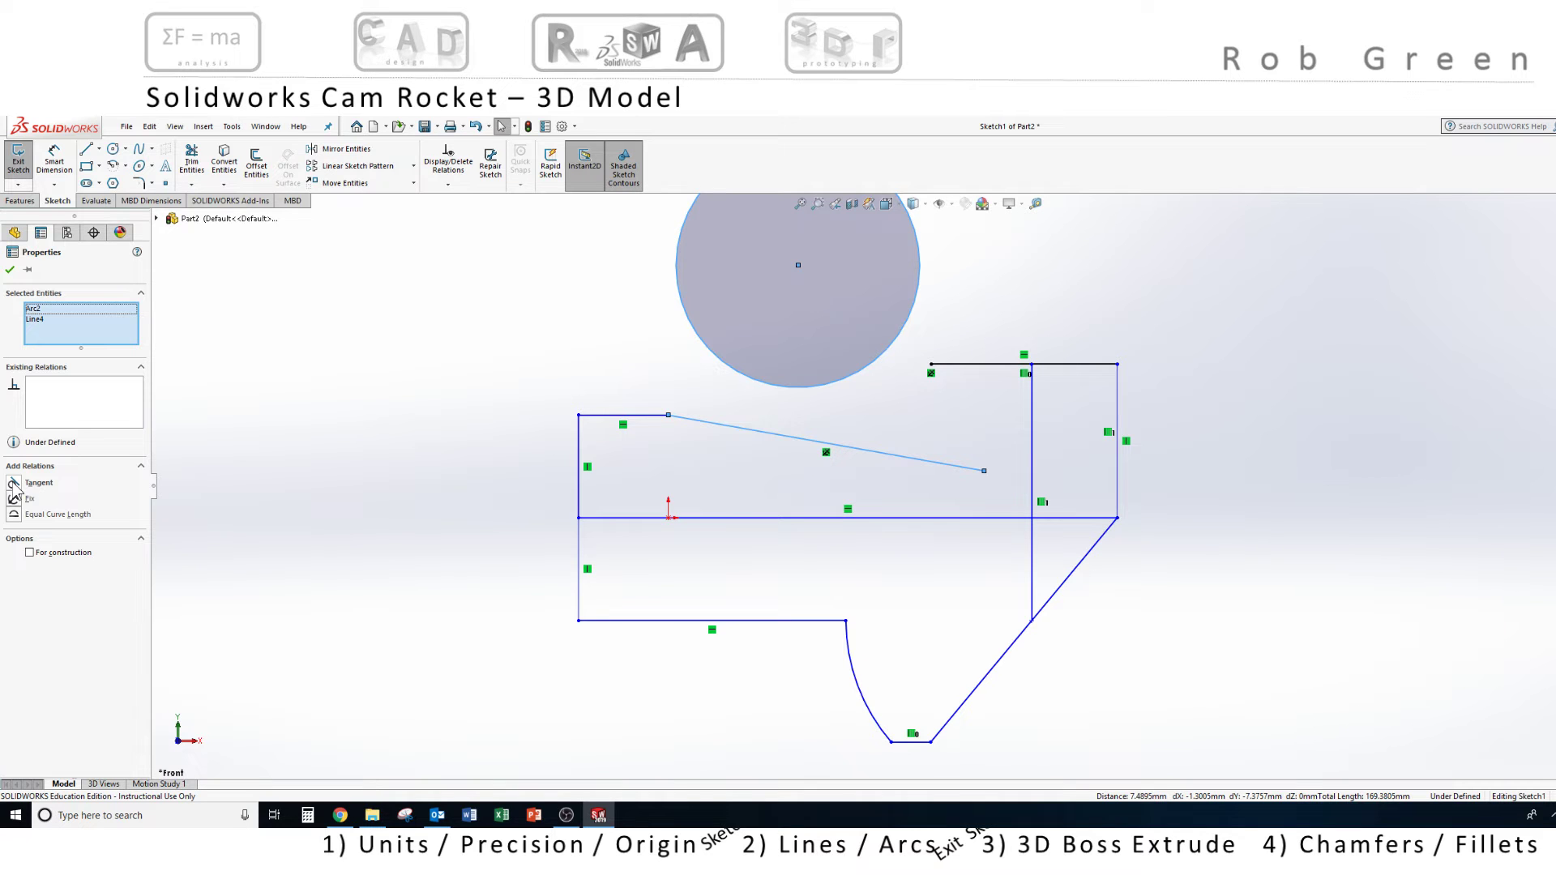
click(14, 484)
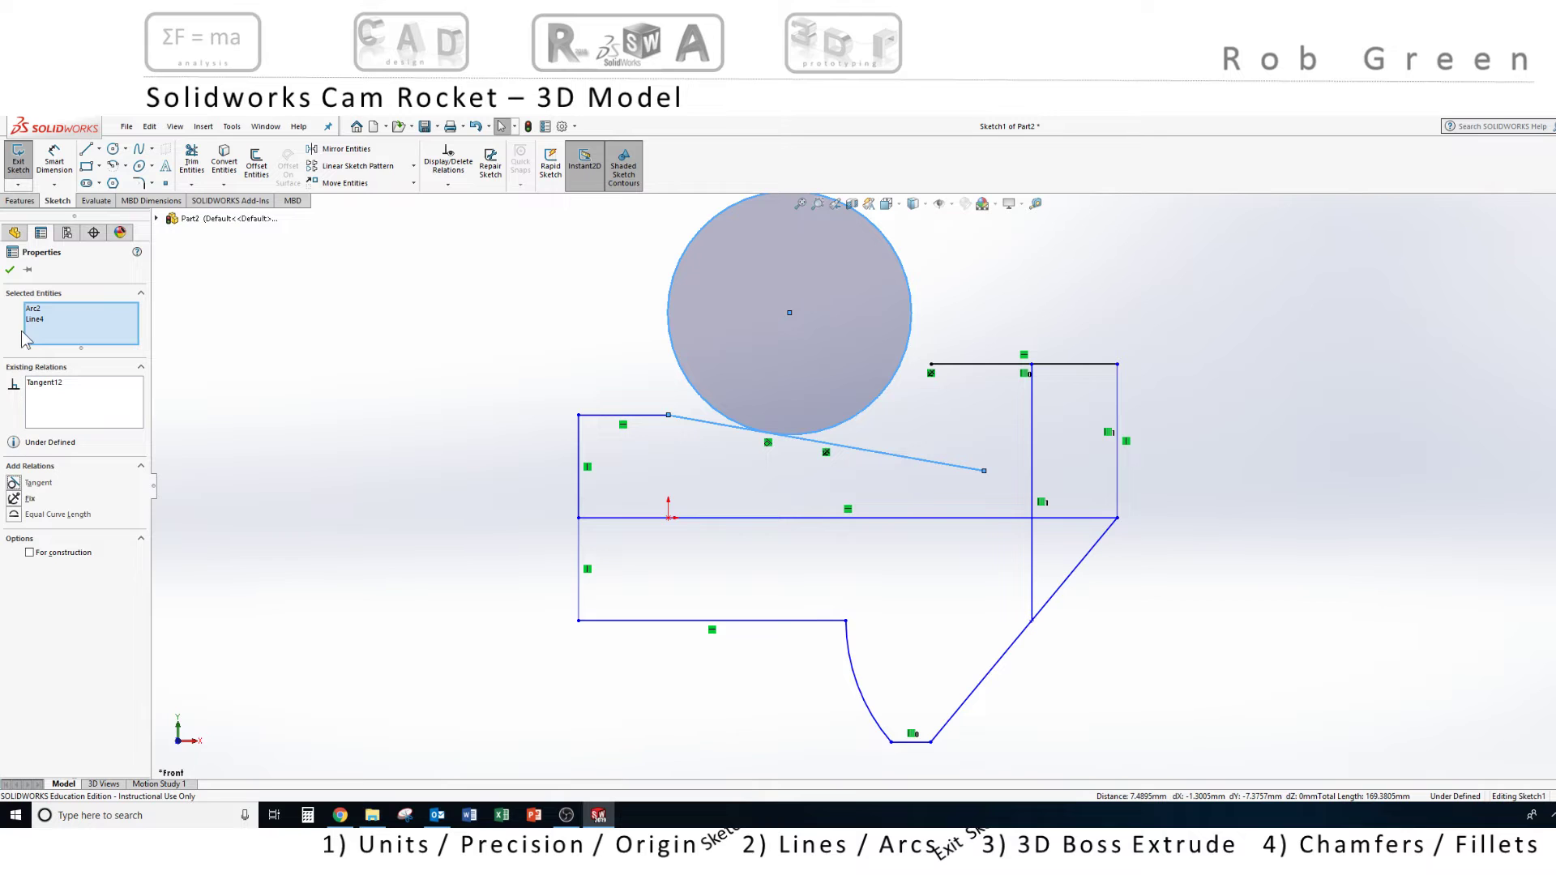
click(10, 270)
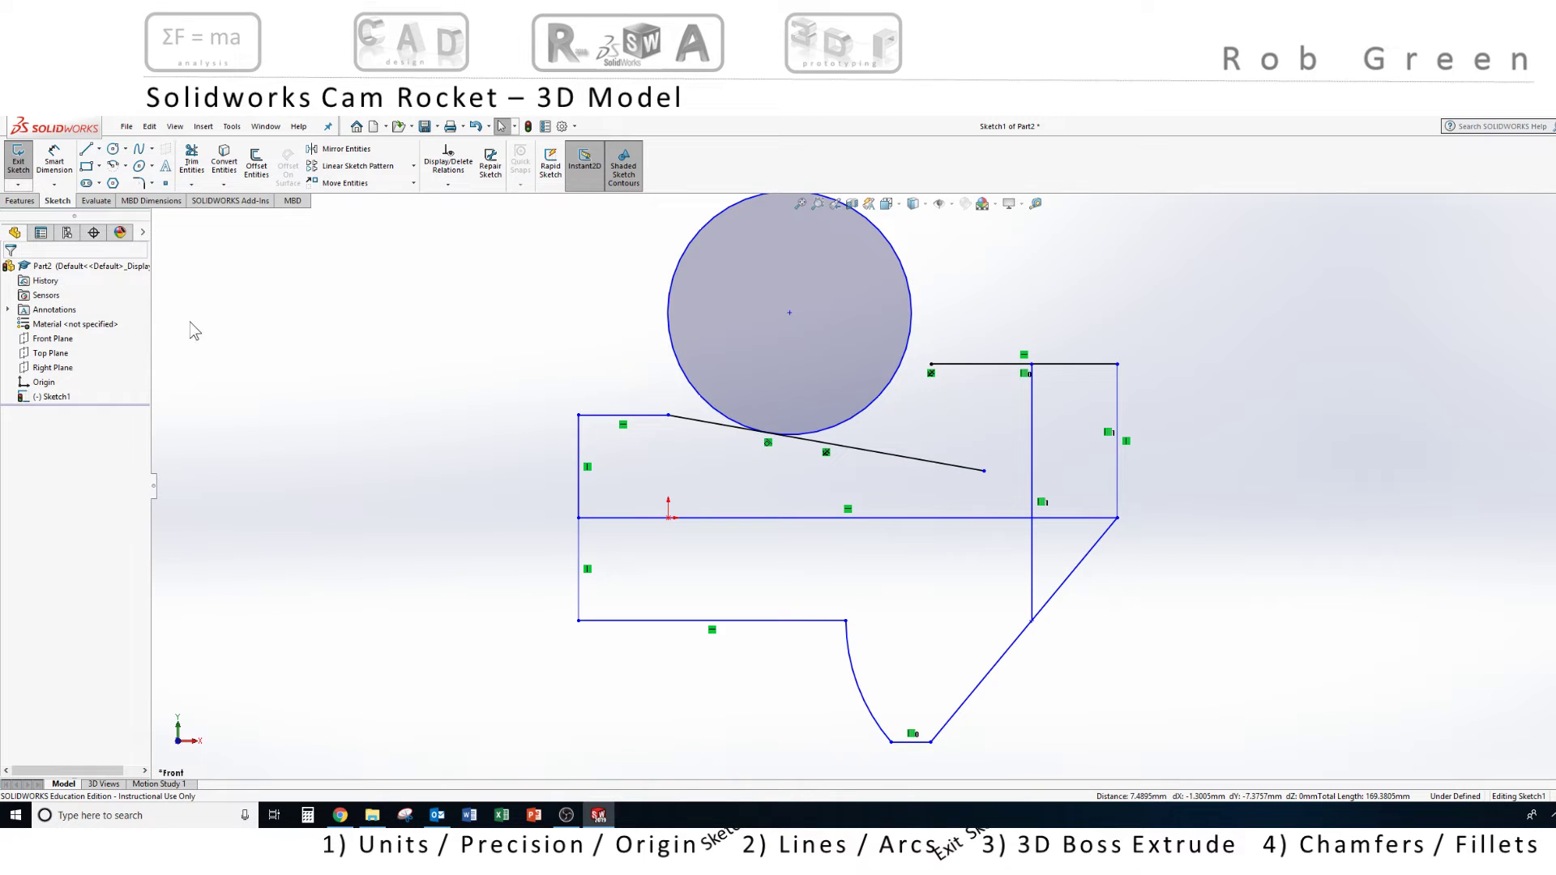
- Add a Coincident relation between the circle and the top line's left endpoint
click(897, 380)
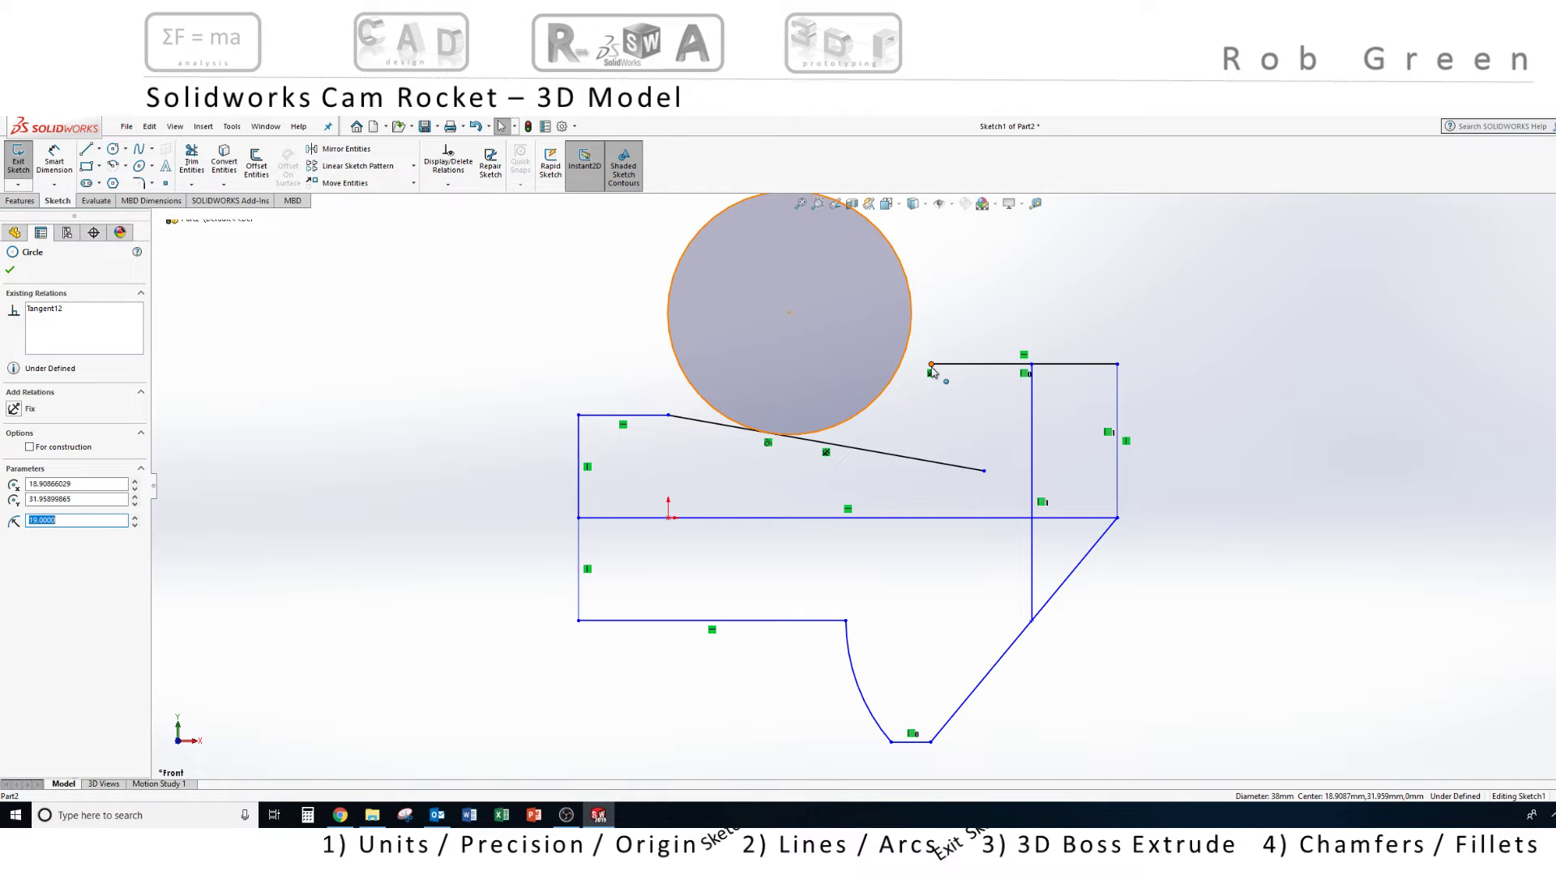
ctrl+click(932, 369)
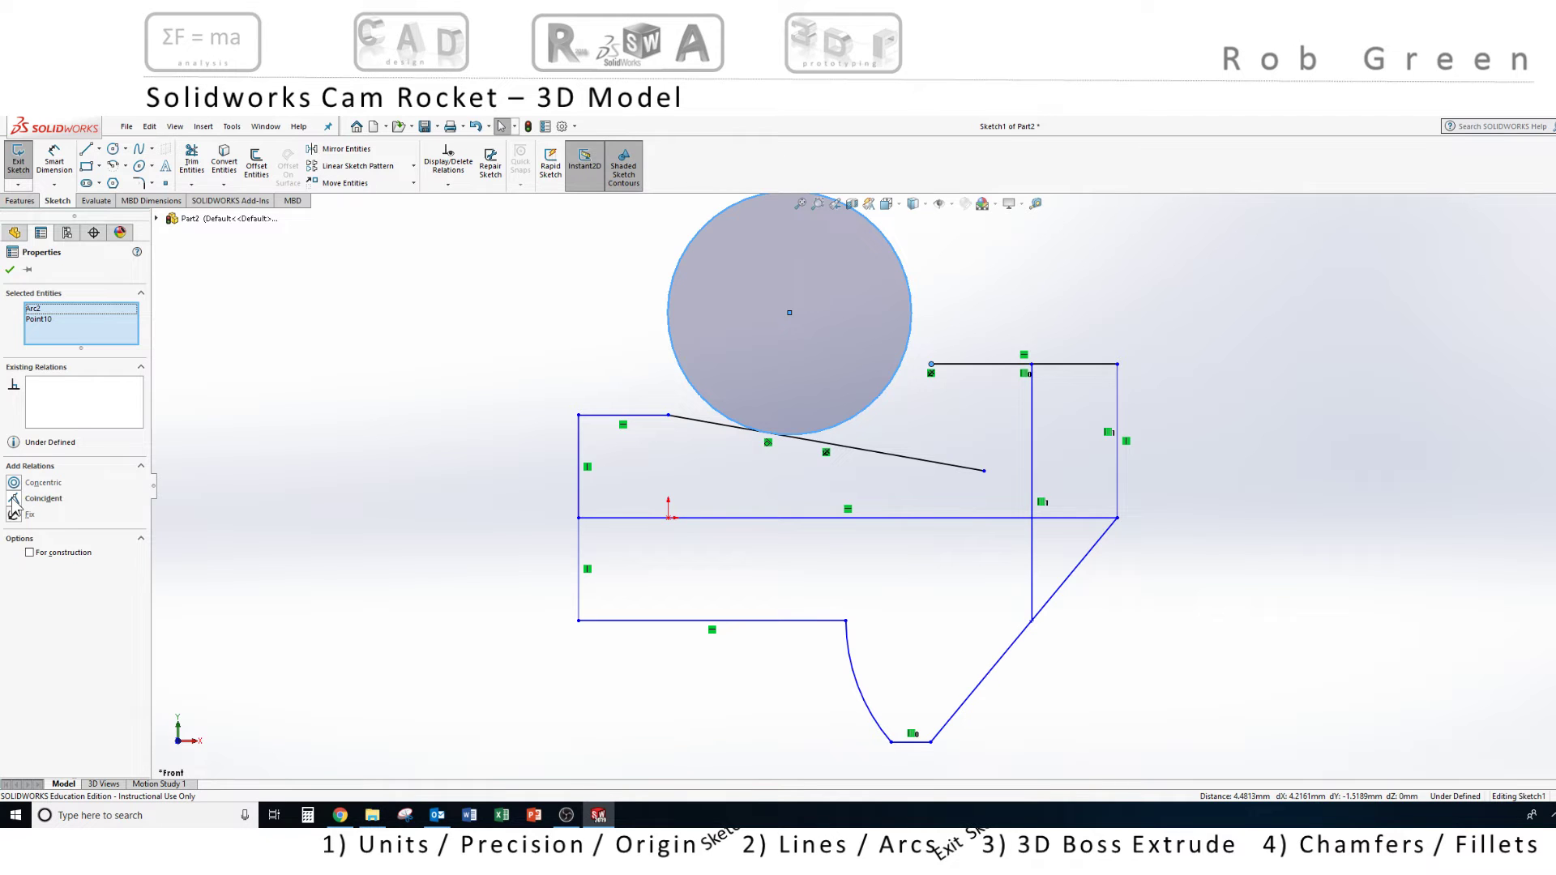
click(14, 500)
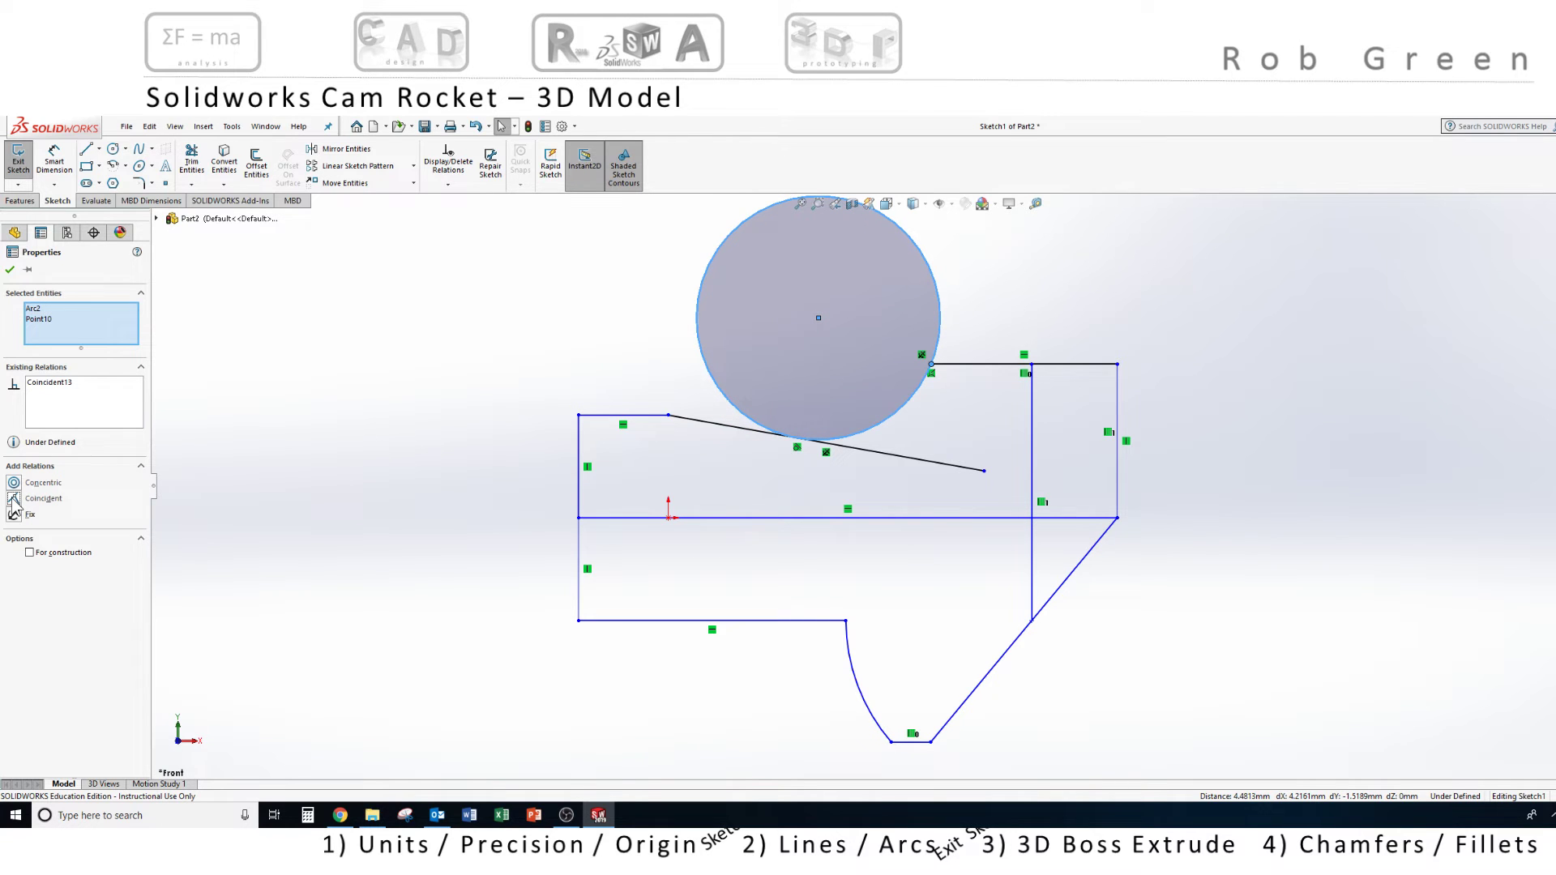
click(10, 271)
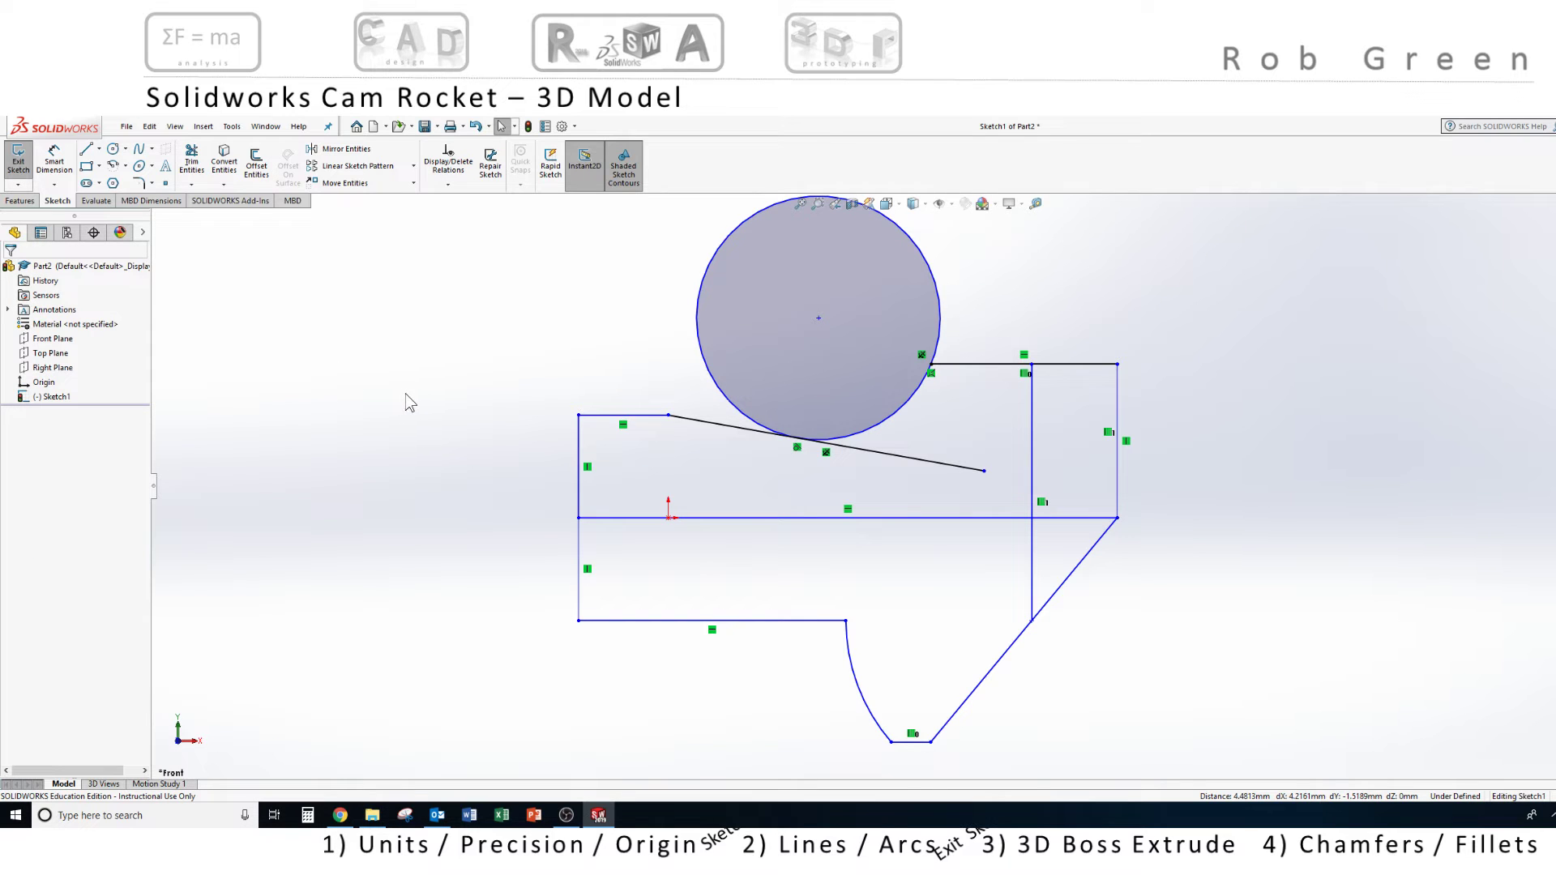
click(192, 164)
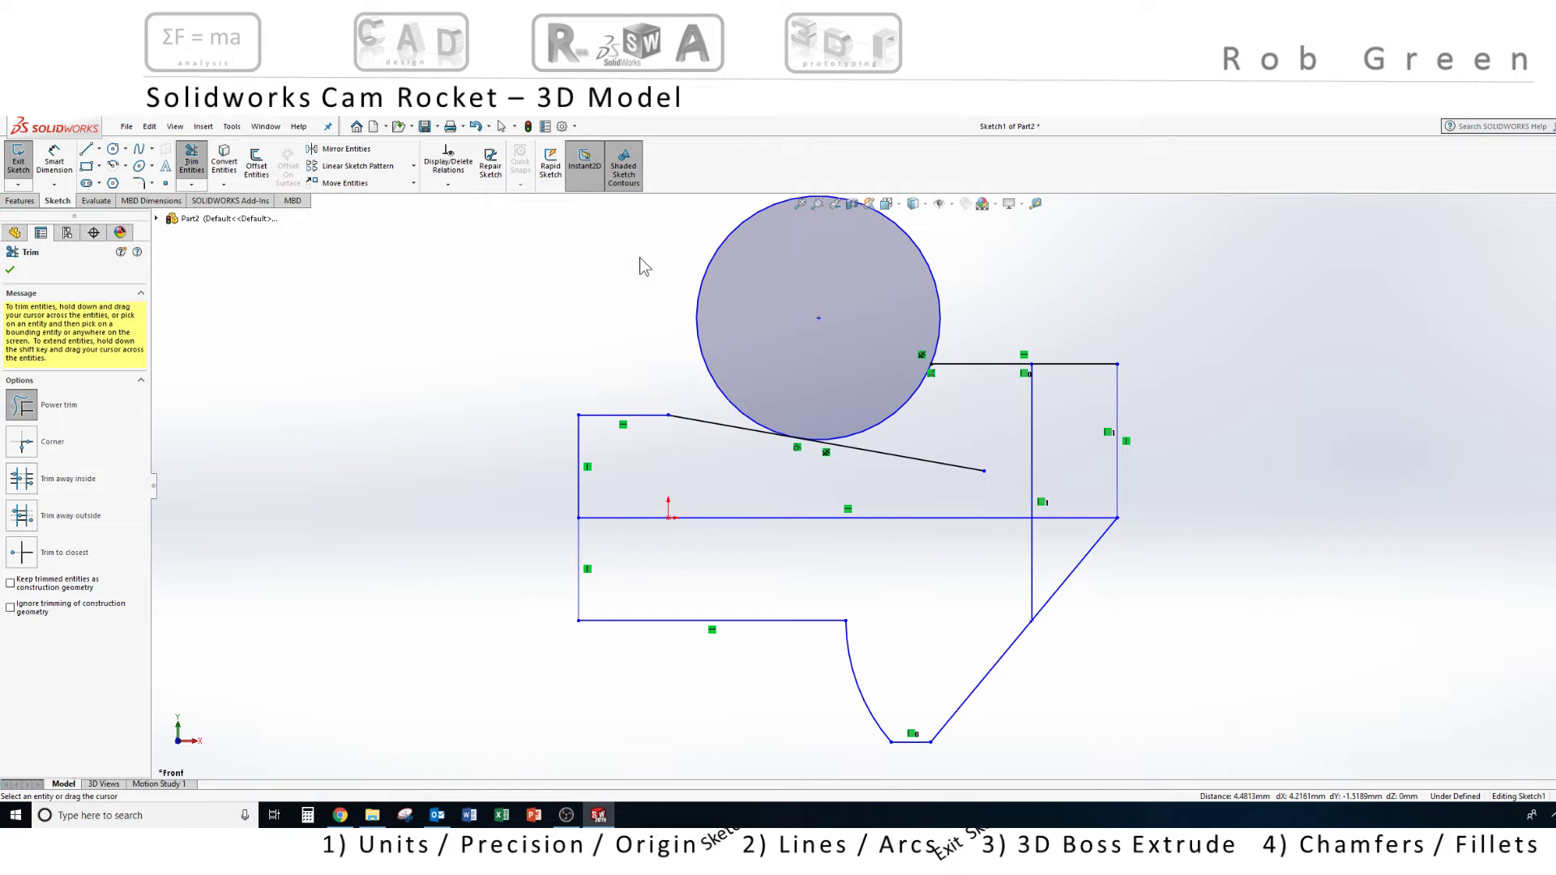
- Trim the circle, the sloped line's excess and the inner line pieces into a closed profile
drag(639, 256, 733, 304)
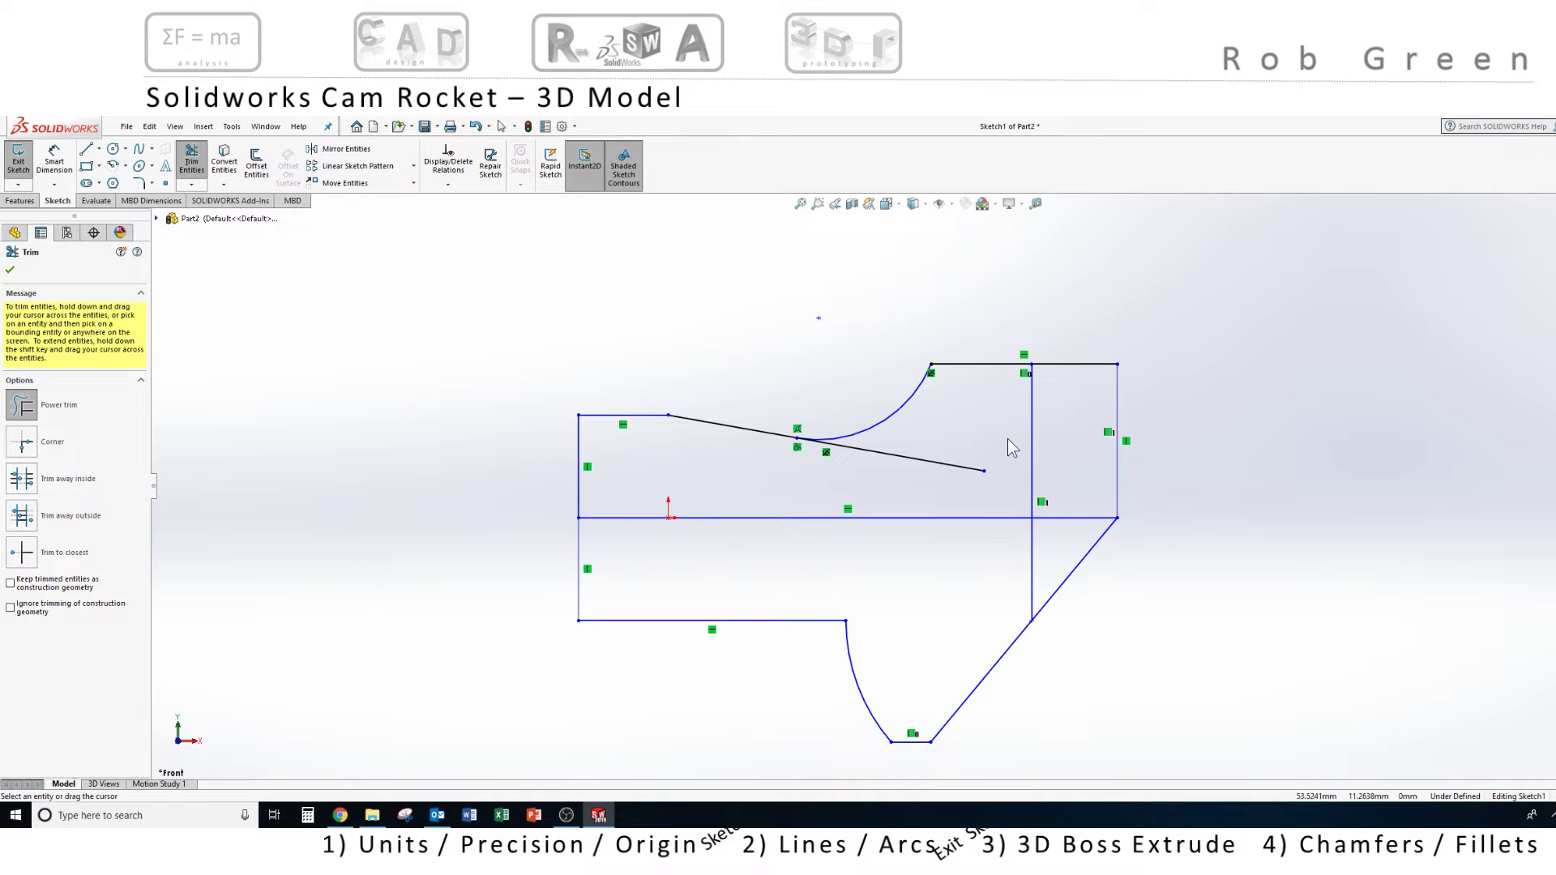
drag(956, 420, 903, 486)
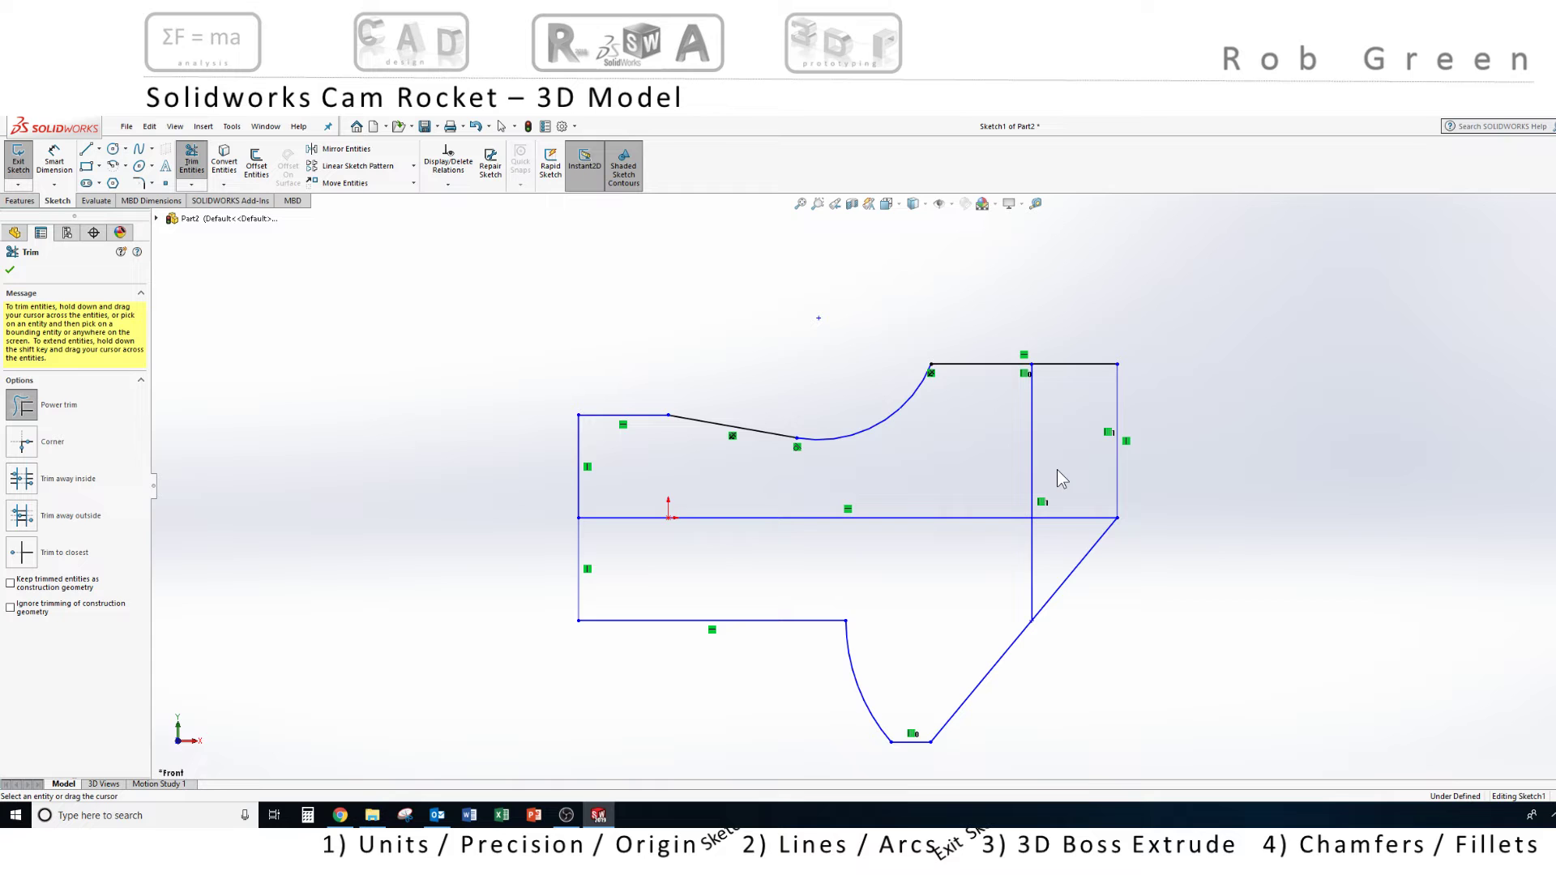
mouse_move(1056, 469)
mouse_down()
mouse_move(997, 476)
mouse_move(990, 504)
mouse_move(1019, 545)
mouse_move(1049, 546)
mouse_move(1050, 484)
mouse_up()
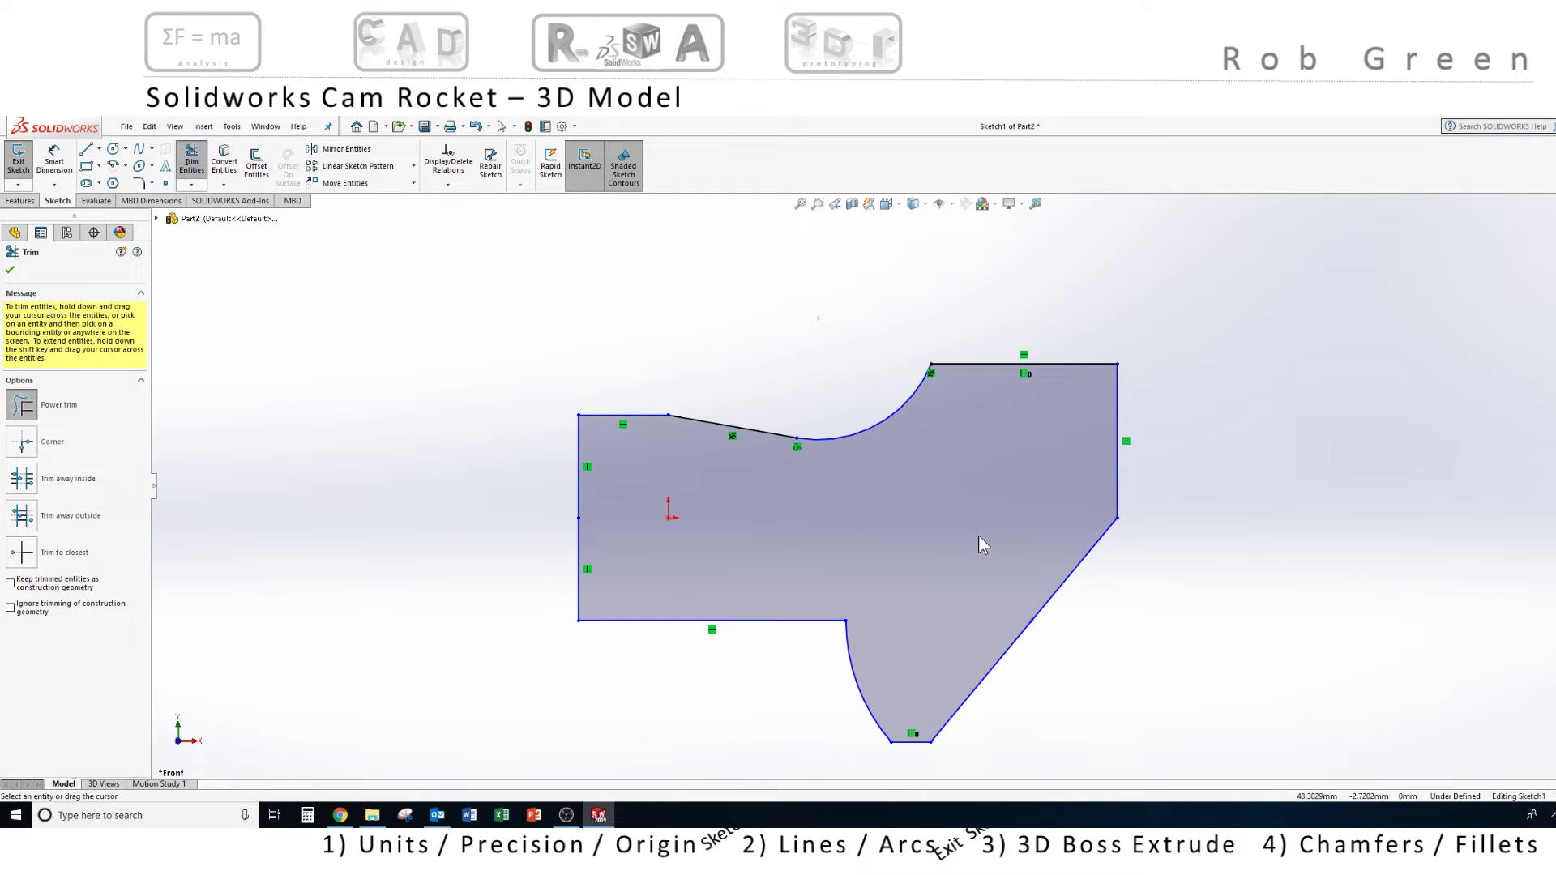
click(10, 270)
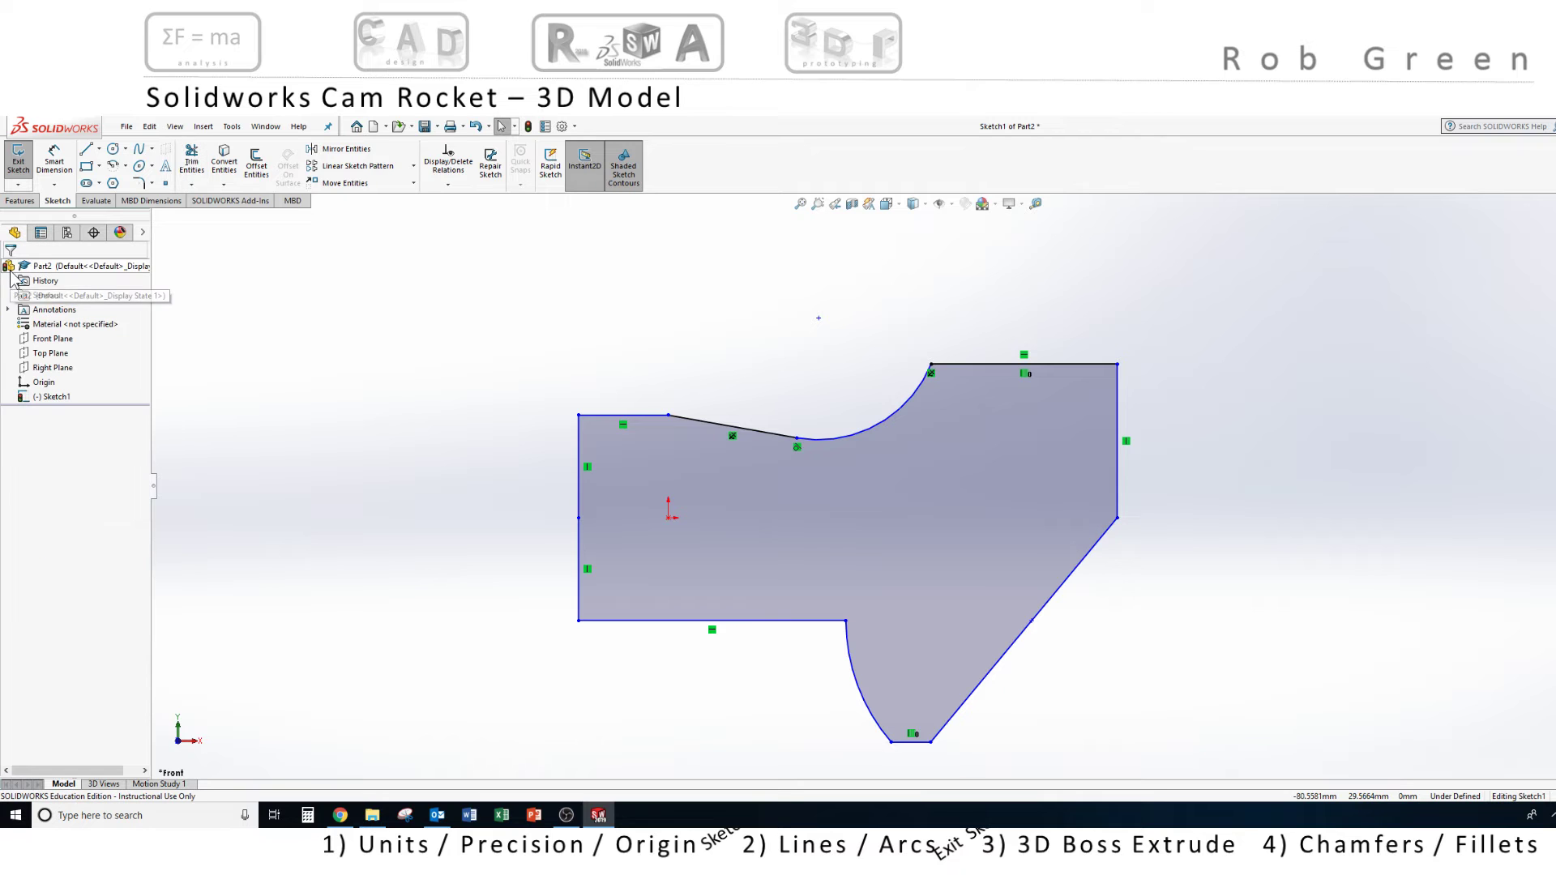
click(114, 150)
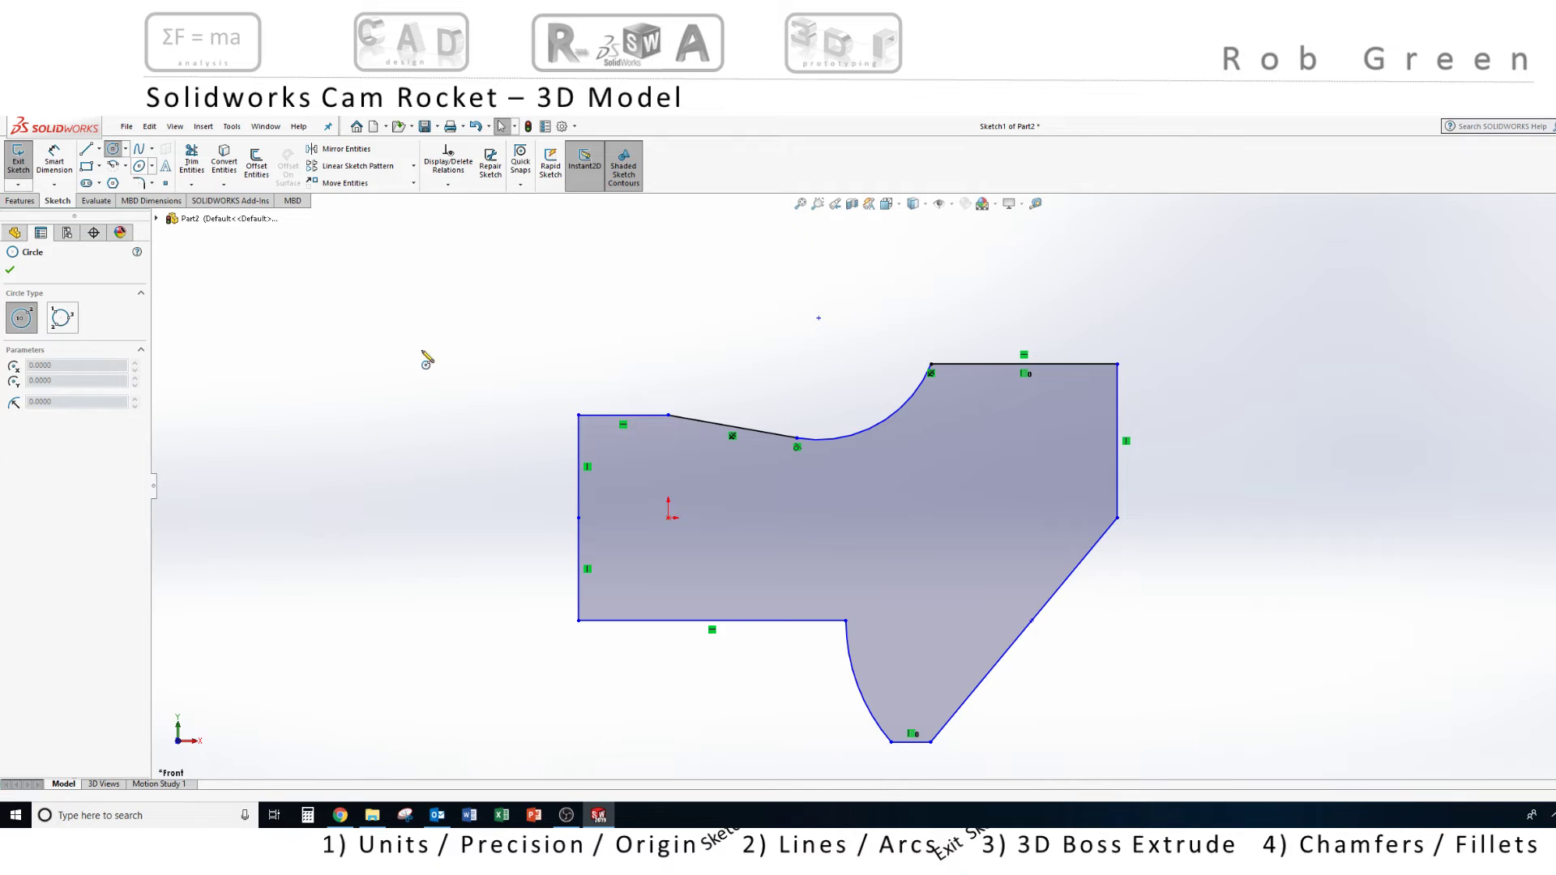
- Draw a radius 7 (14/2) circle at the origin for the hole, then exit the sketch
click(668, 518)
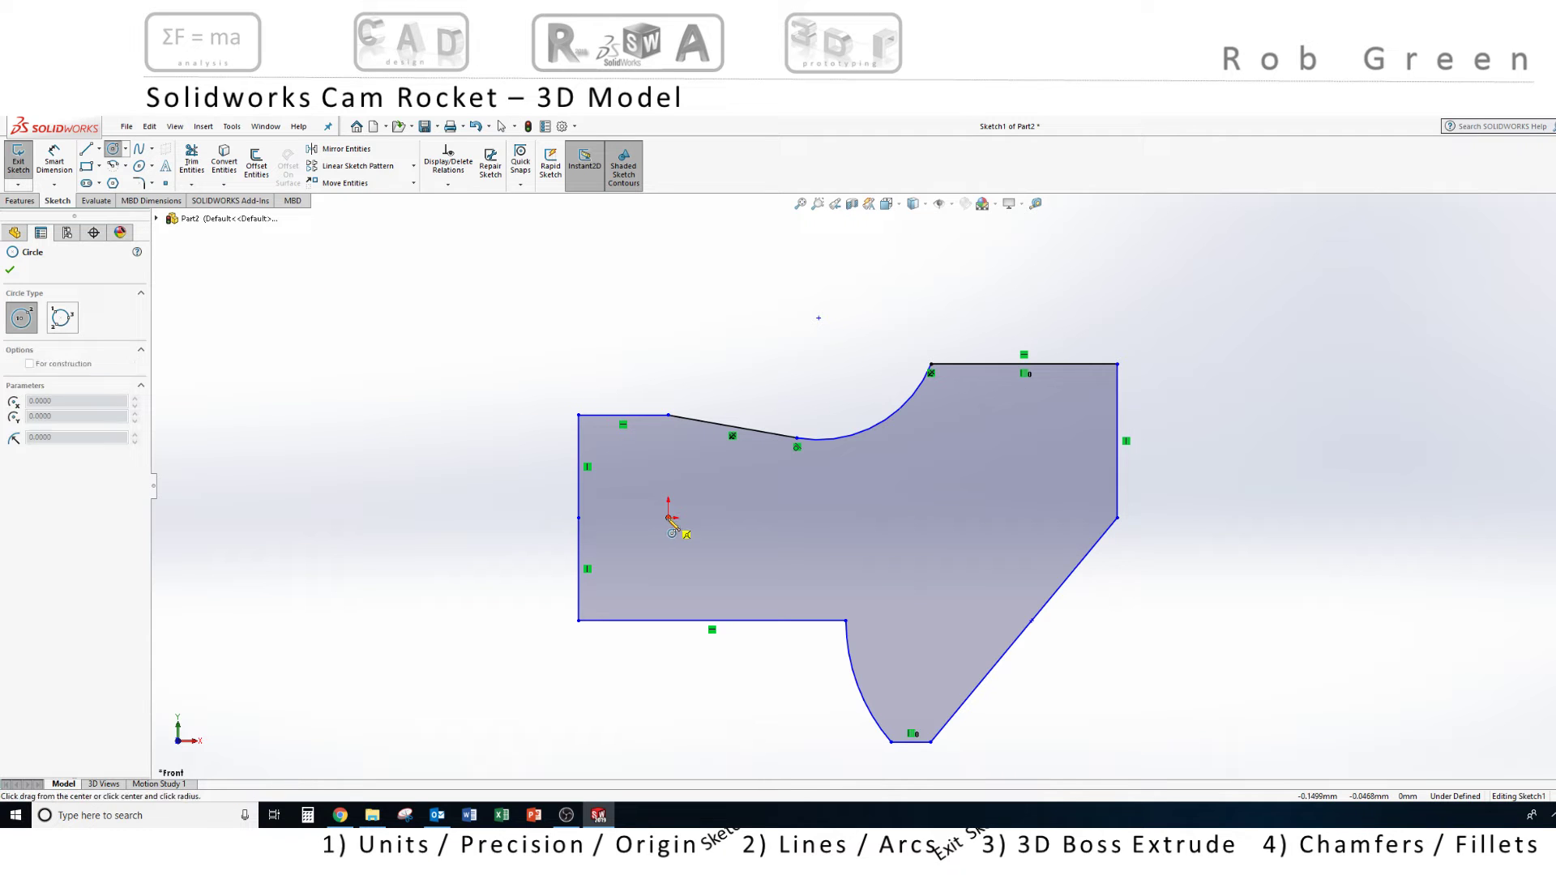
click(713, 559)
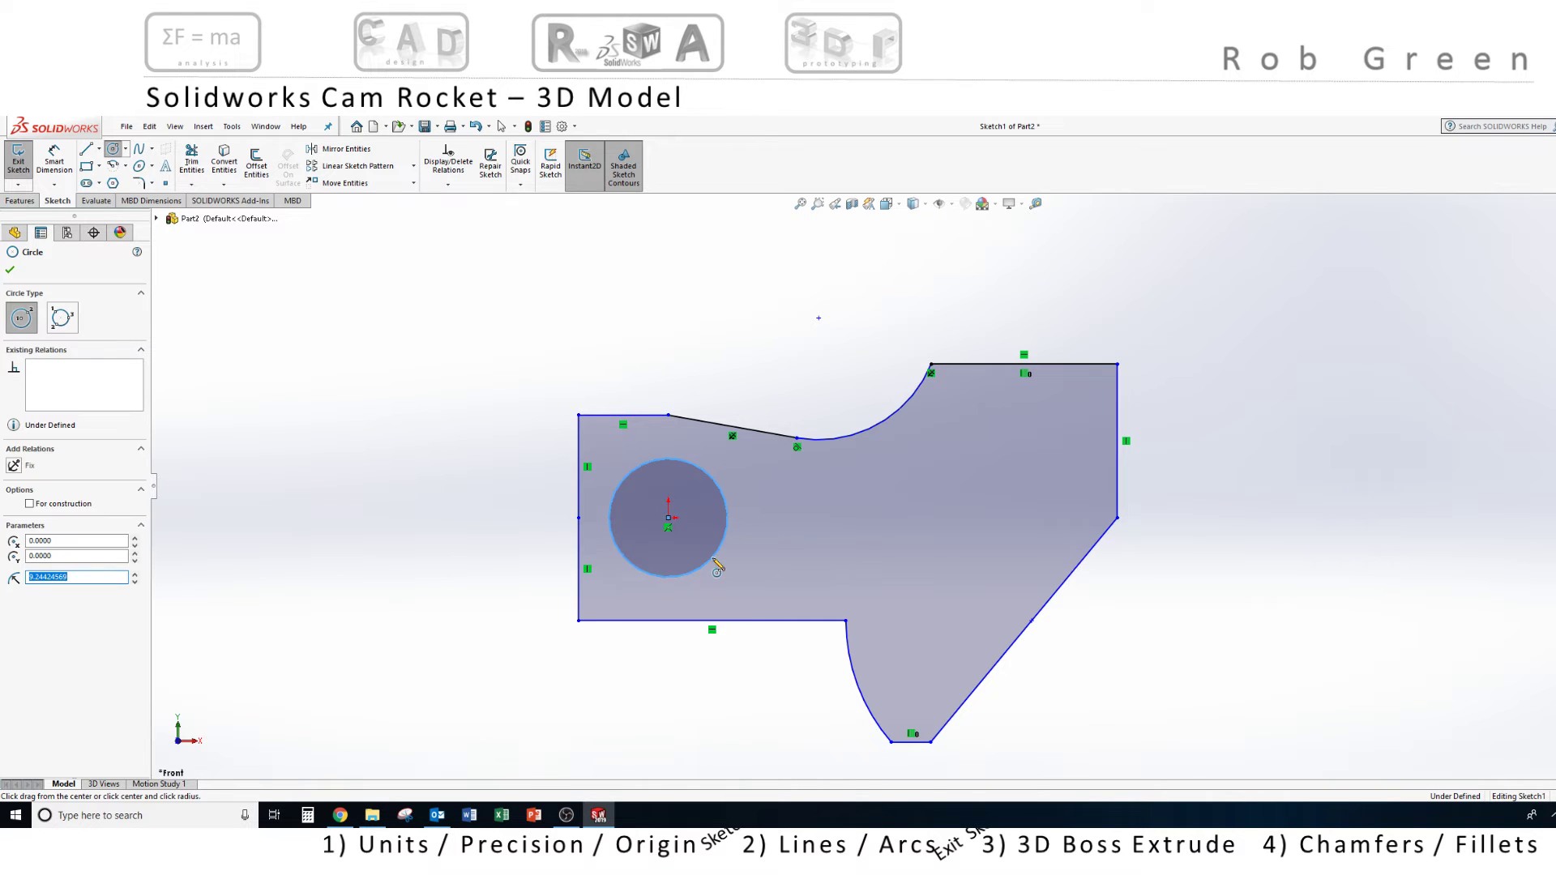
text(14/2)
key(Return)
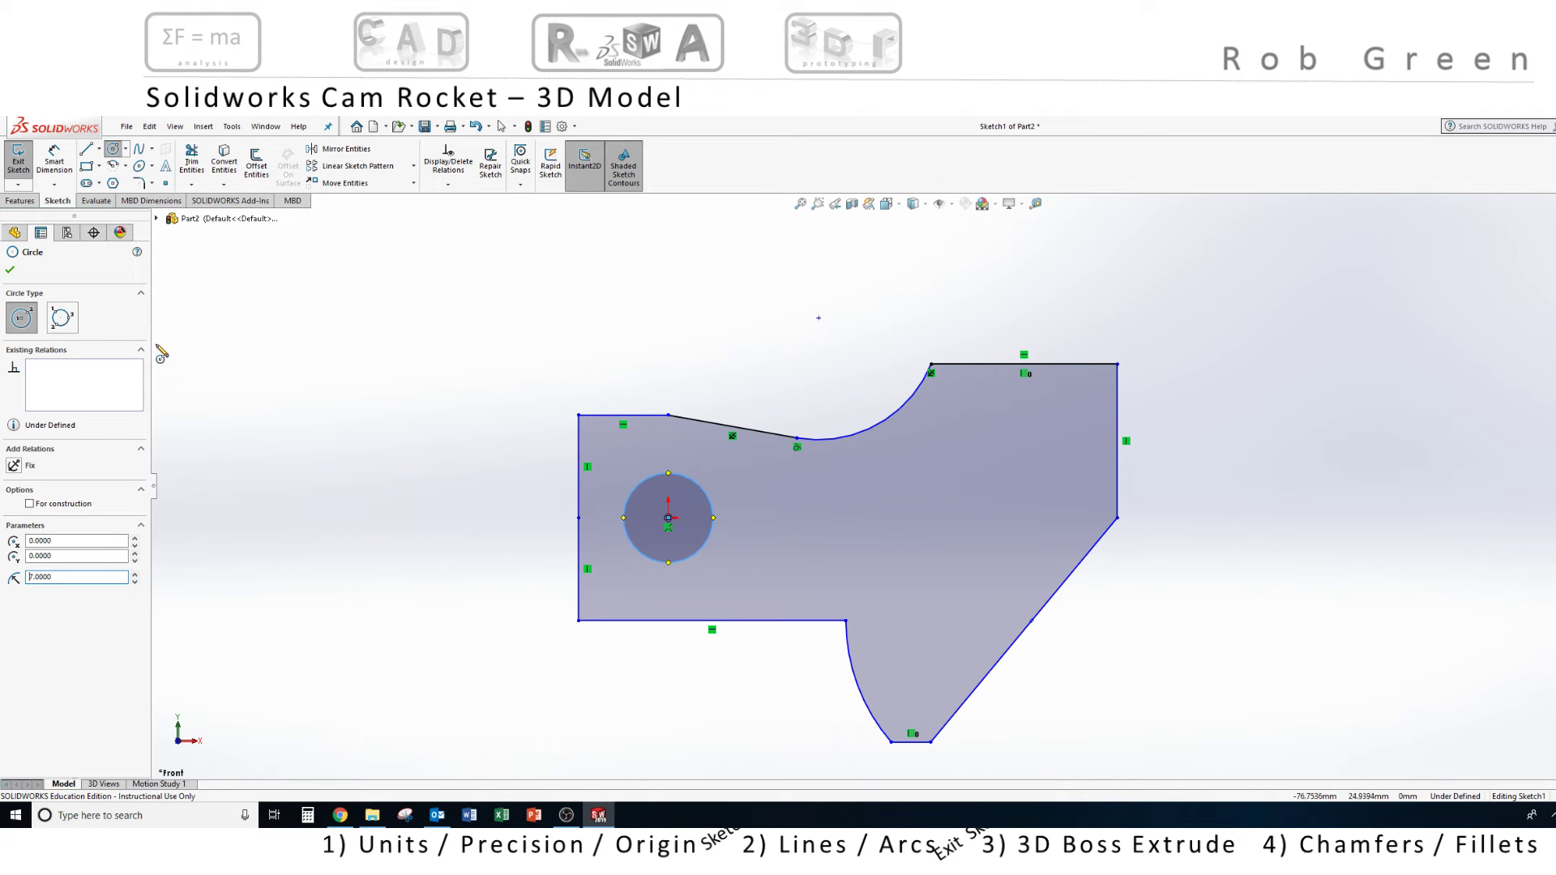
click(9, 270)
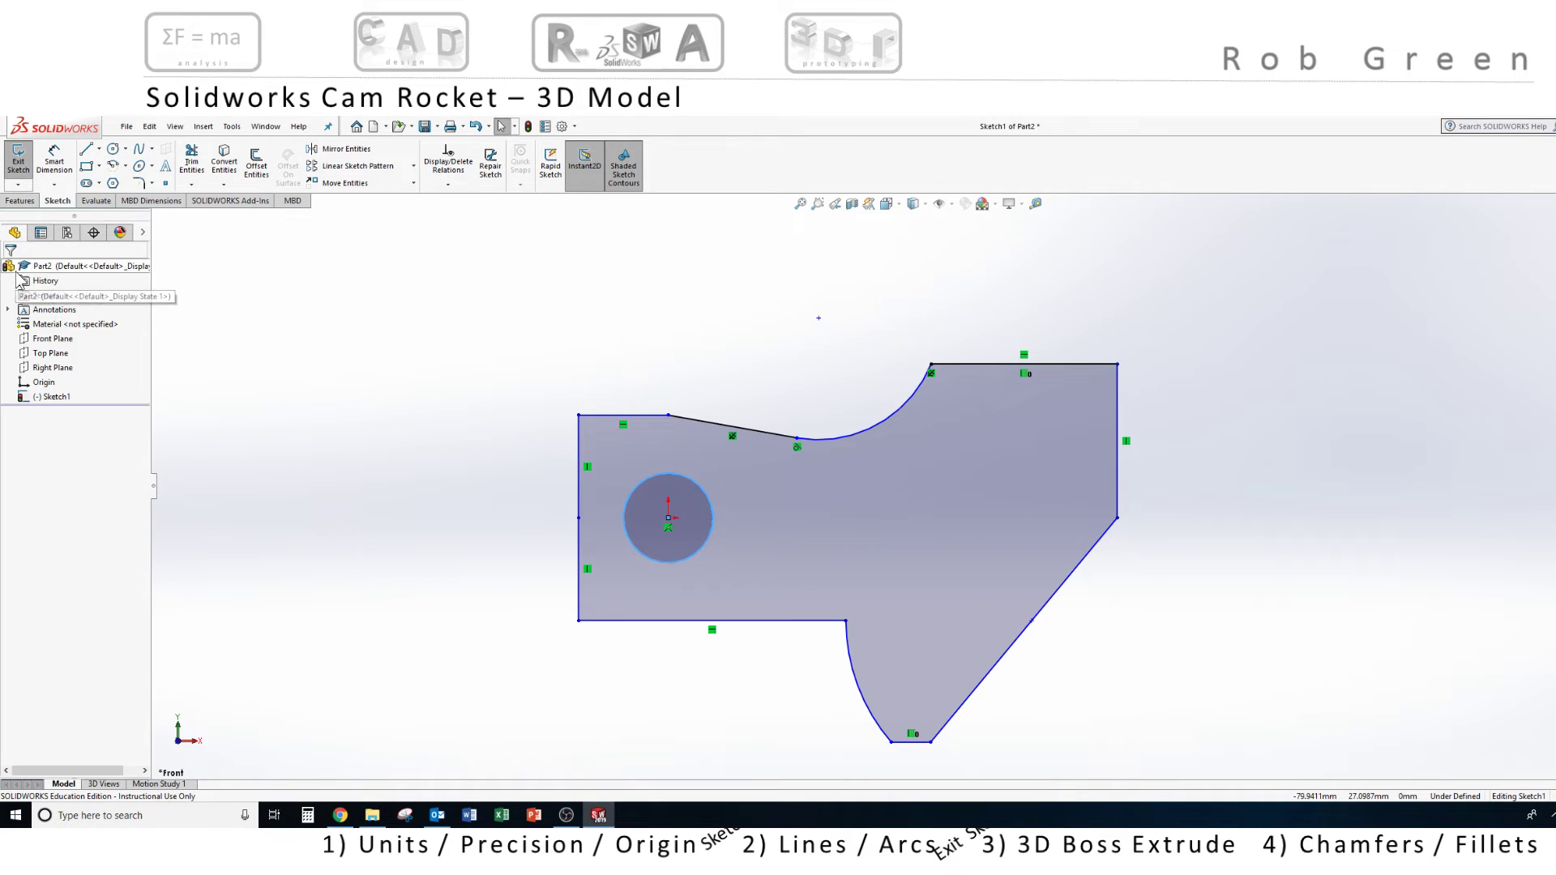
click(17, 170)
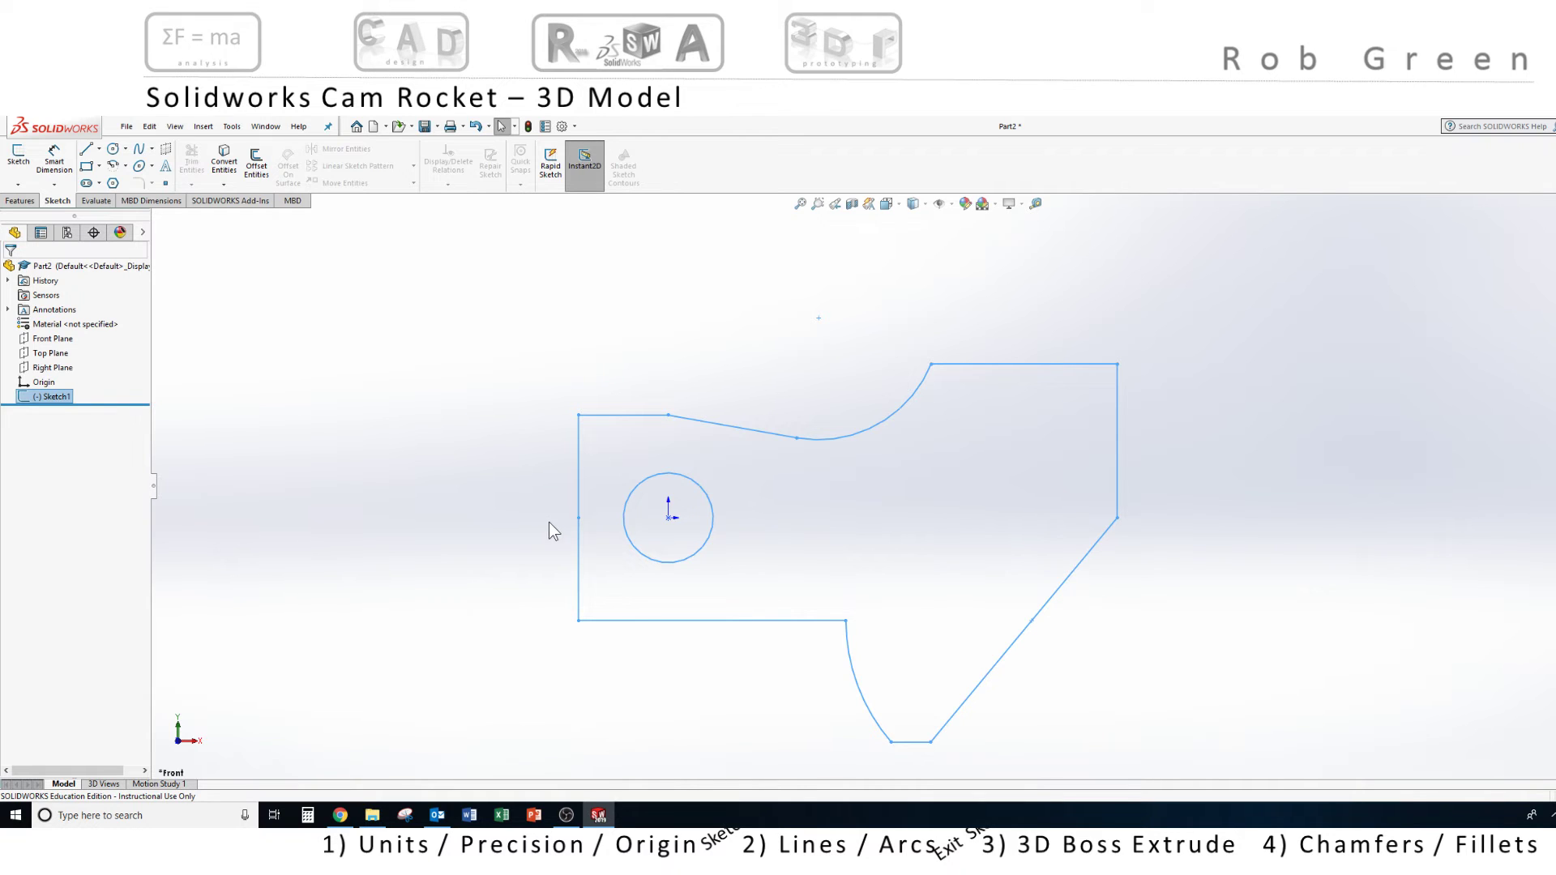
- Tilt the view of the finished sketch and bring up the Features tools
mouse_move(549, 522)
middle_down()
mouse_move(550, 413)
mouse_move(500, 330)
mouse_move(524, 316)
middle_up()
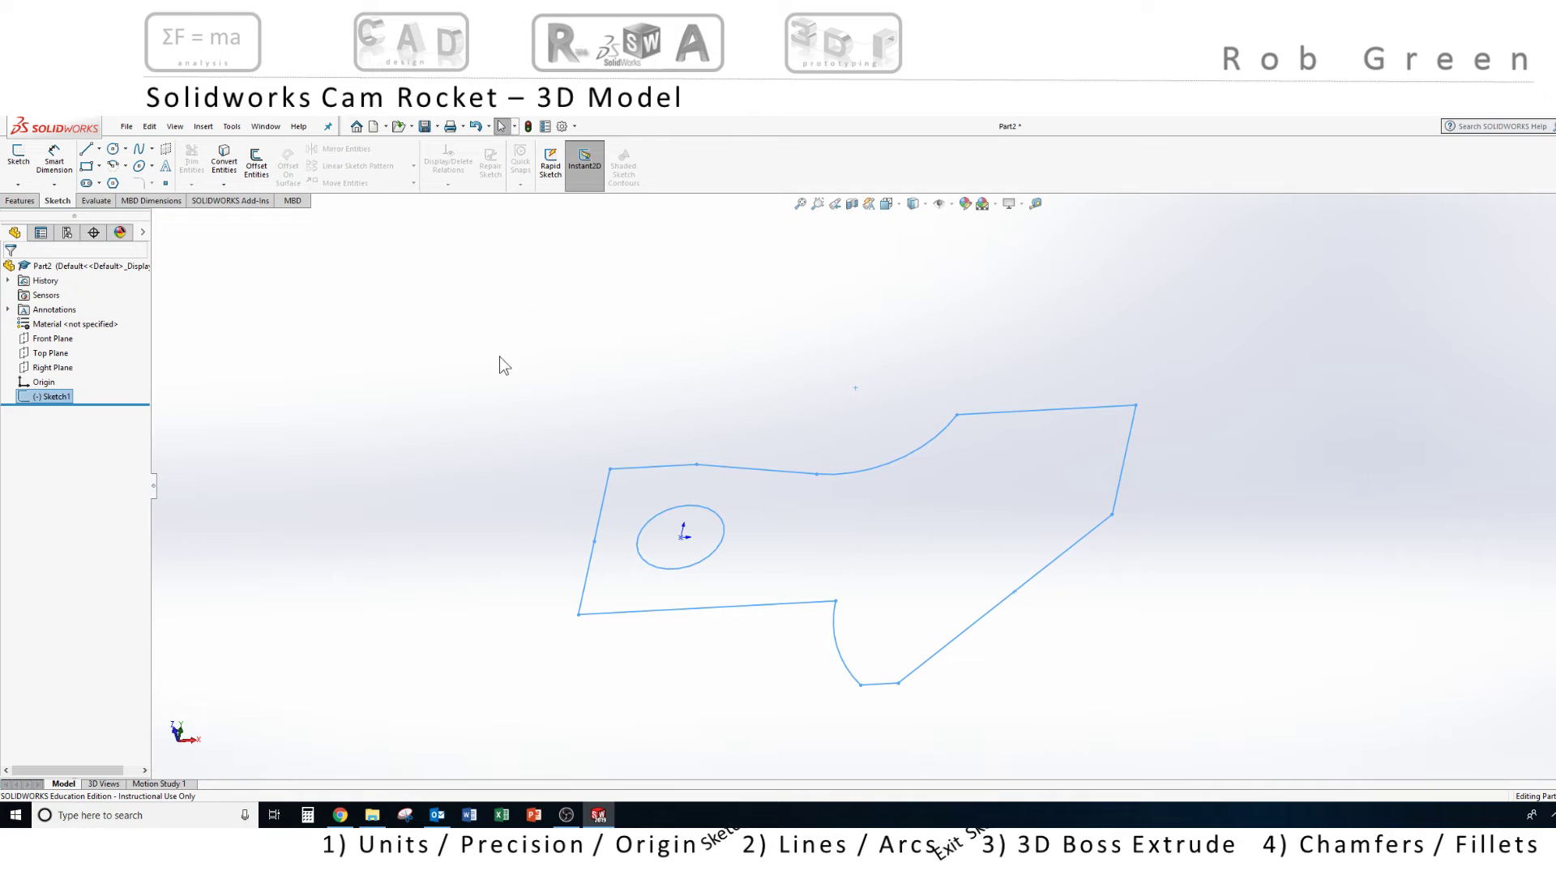
click(18, 201)
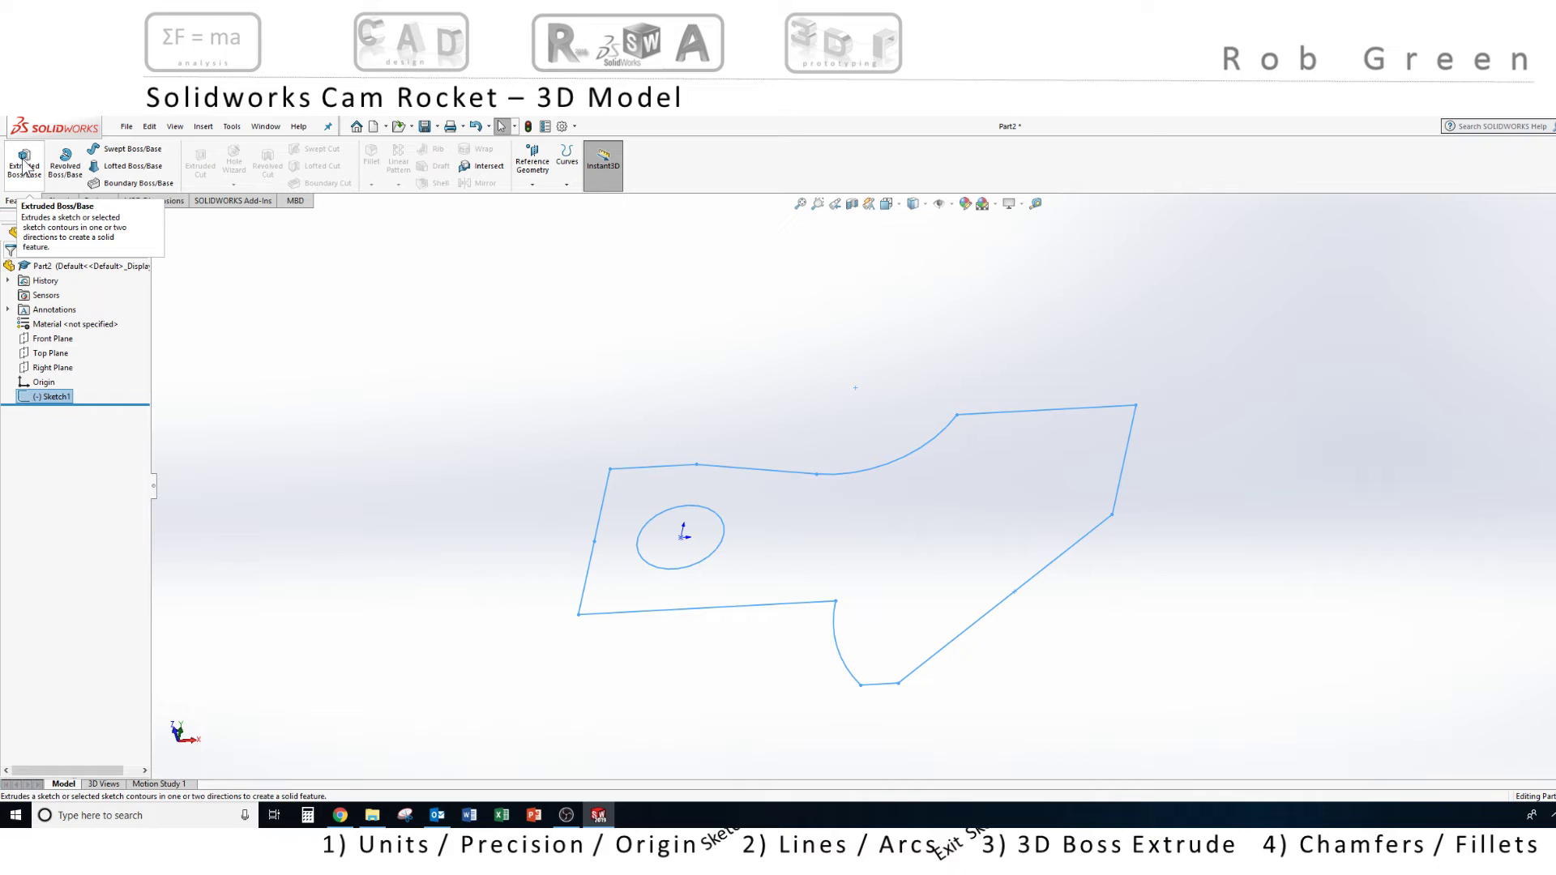
- Extrude the cam sketch 45 mm deep as Boss-Extrude1
click(24, 166)
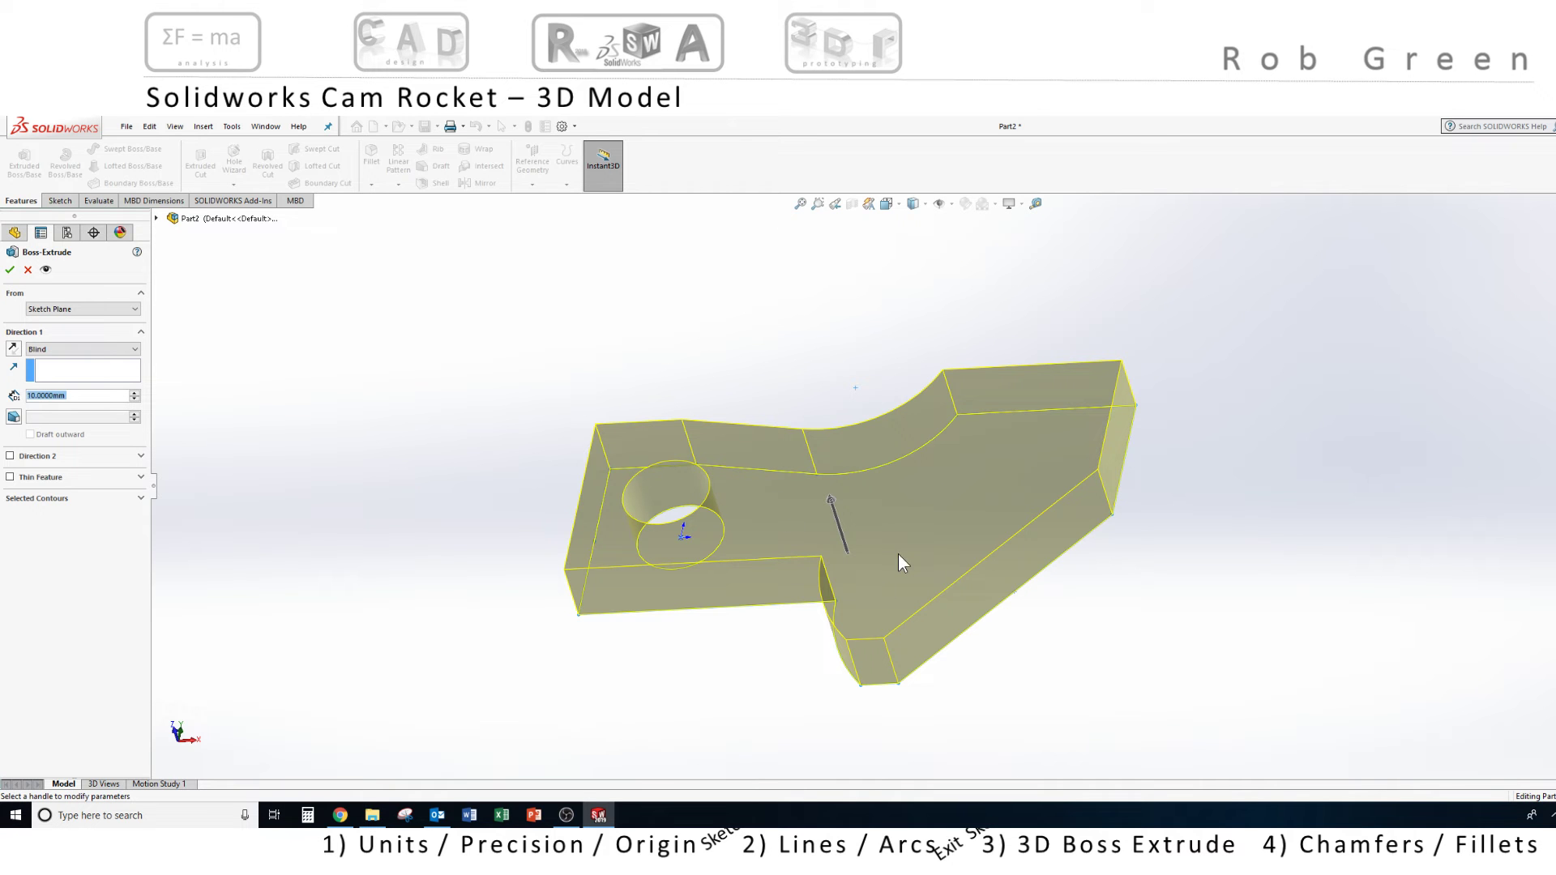
middle_drag(922, 551, 909, 518)
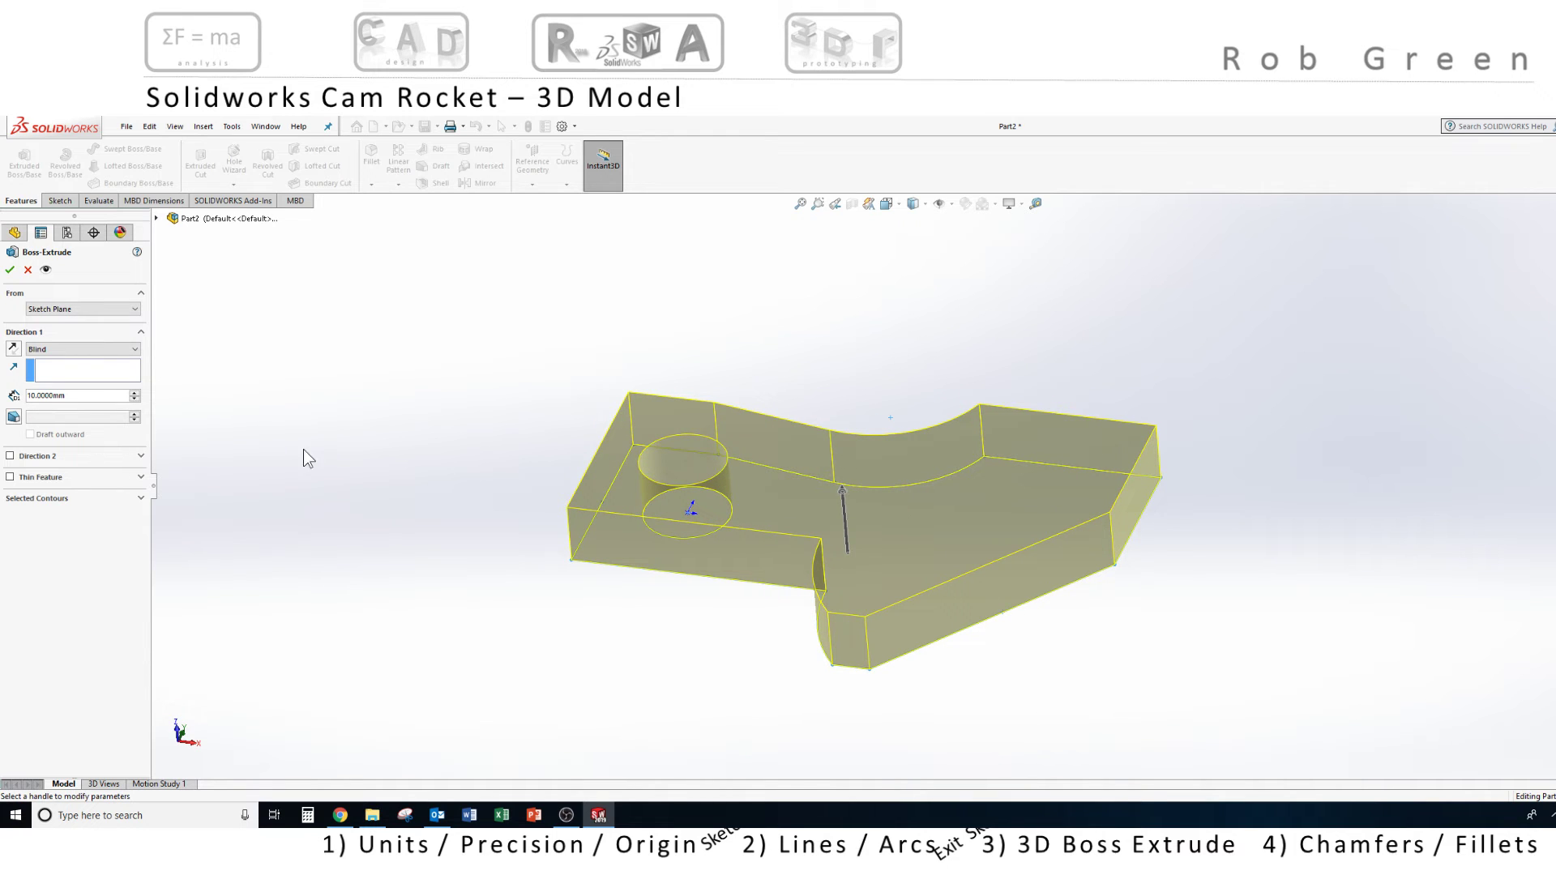
click(89, 397)
key(ctrl+a)
text(45)
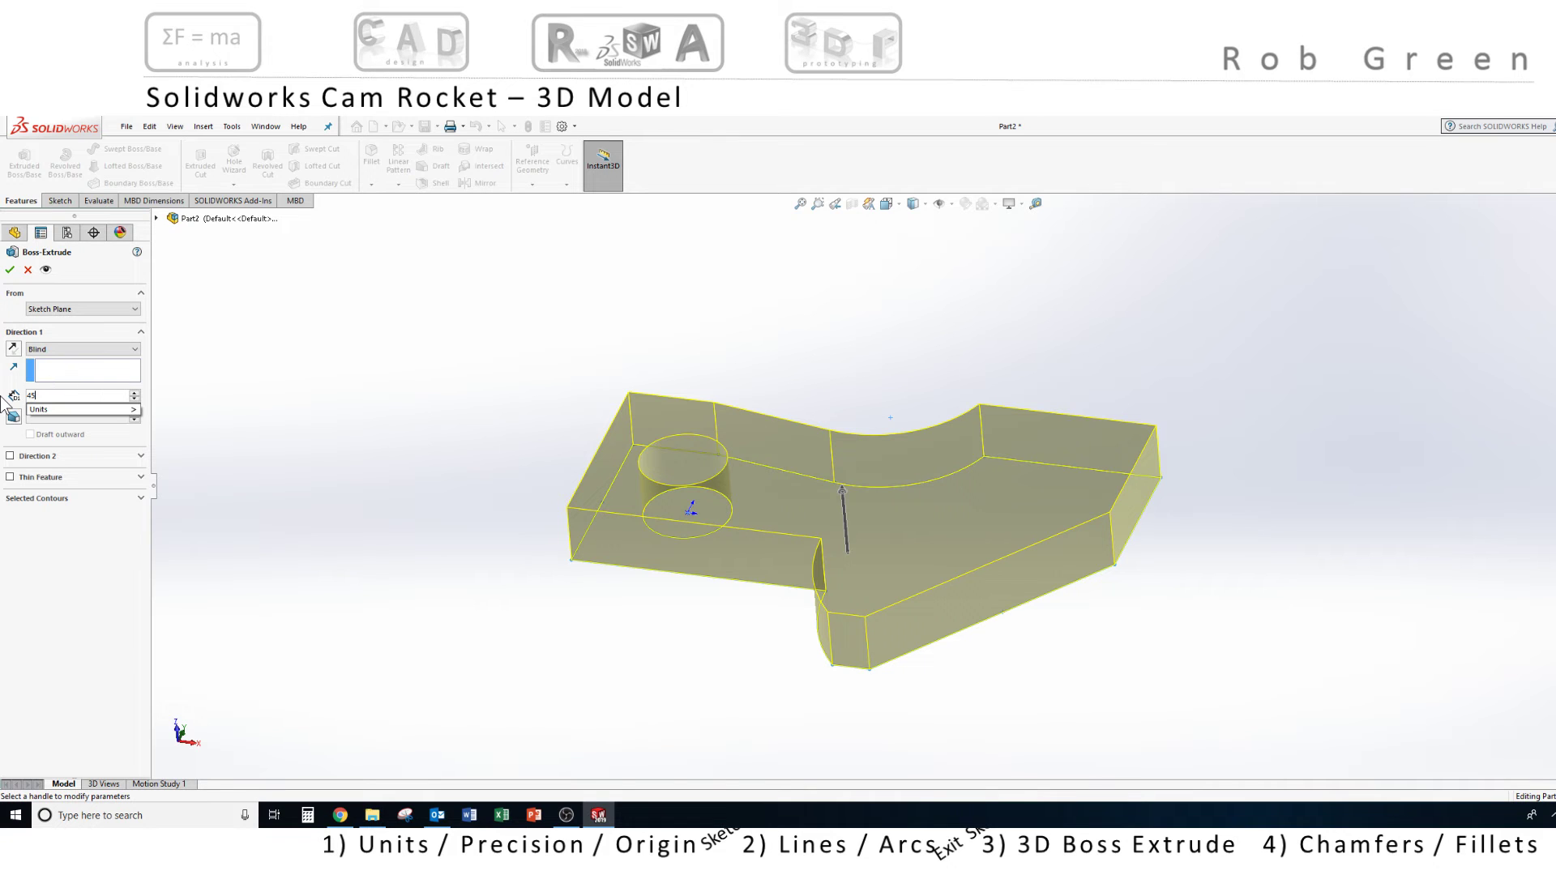
key(Return)
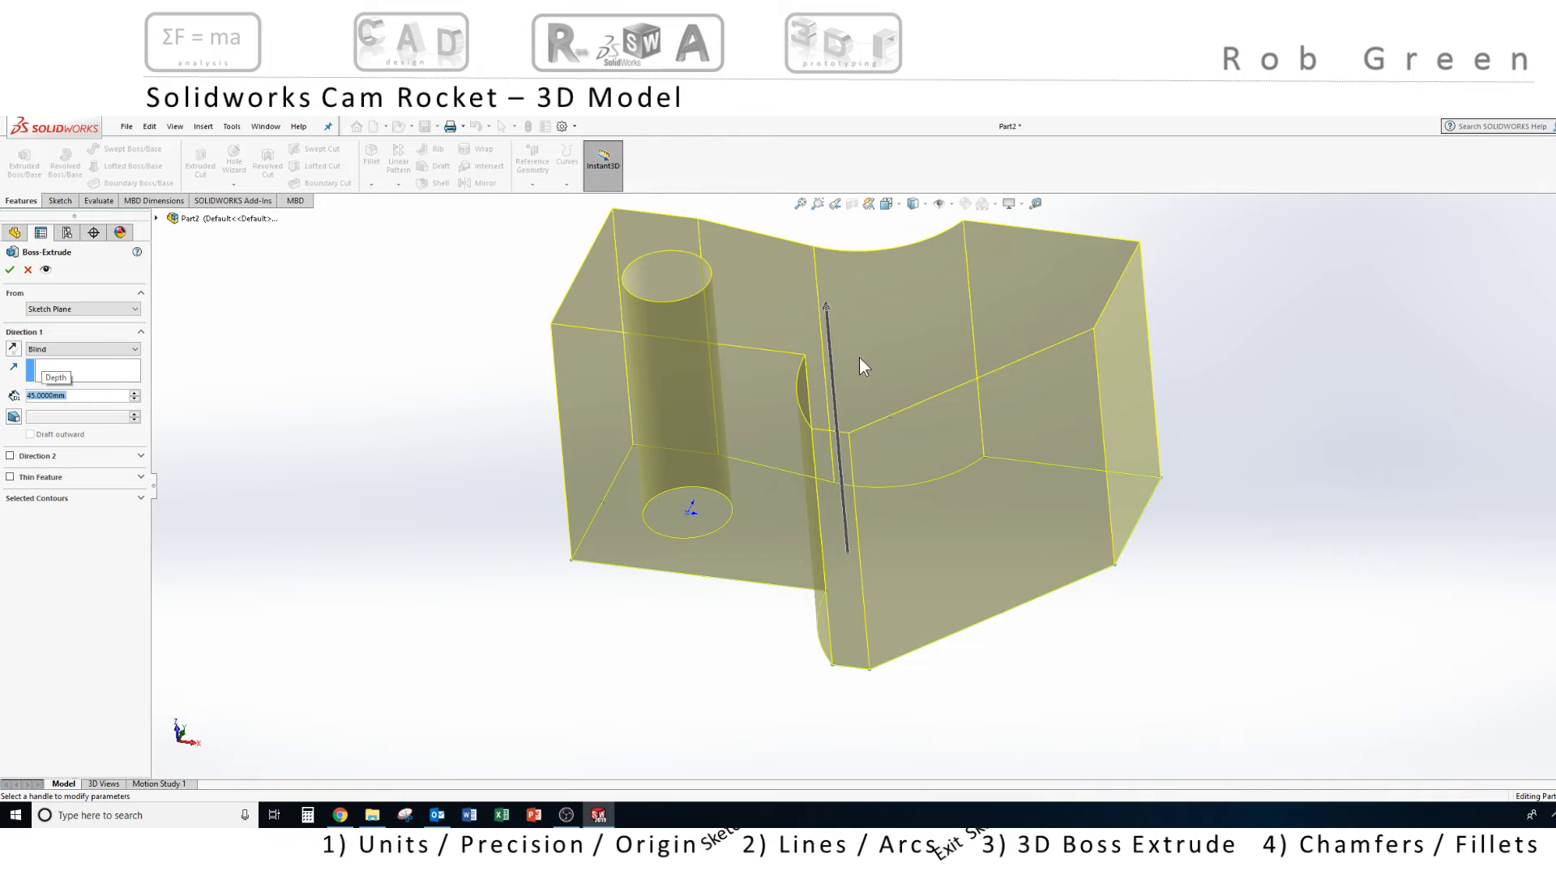
middle_drag(868, 401, 774, 370)
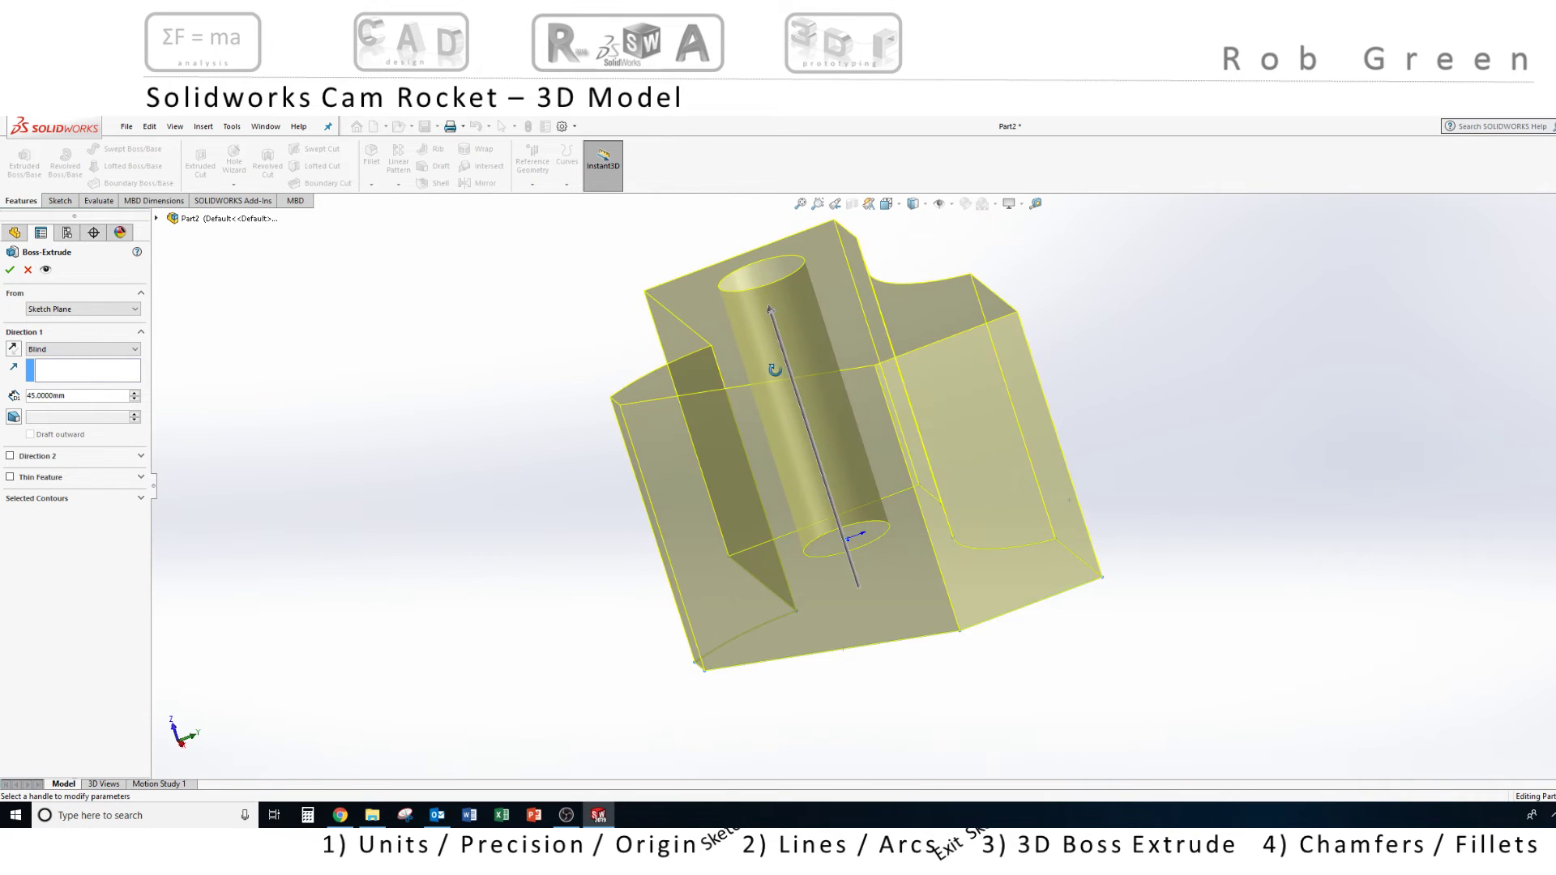
scroll(788, 372, up, 3)
scroll(859, 417, down, 5)
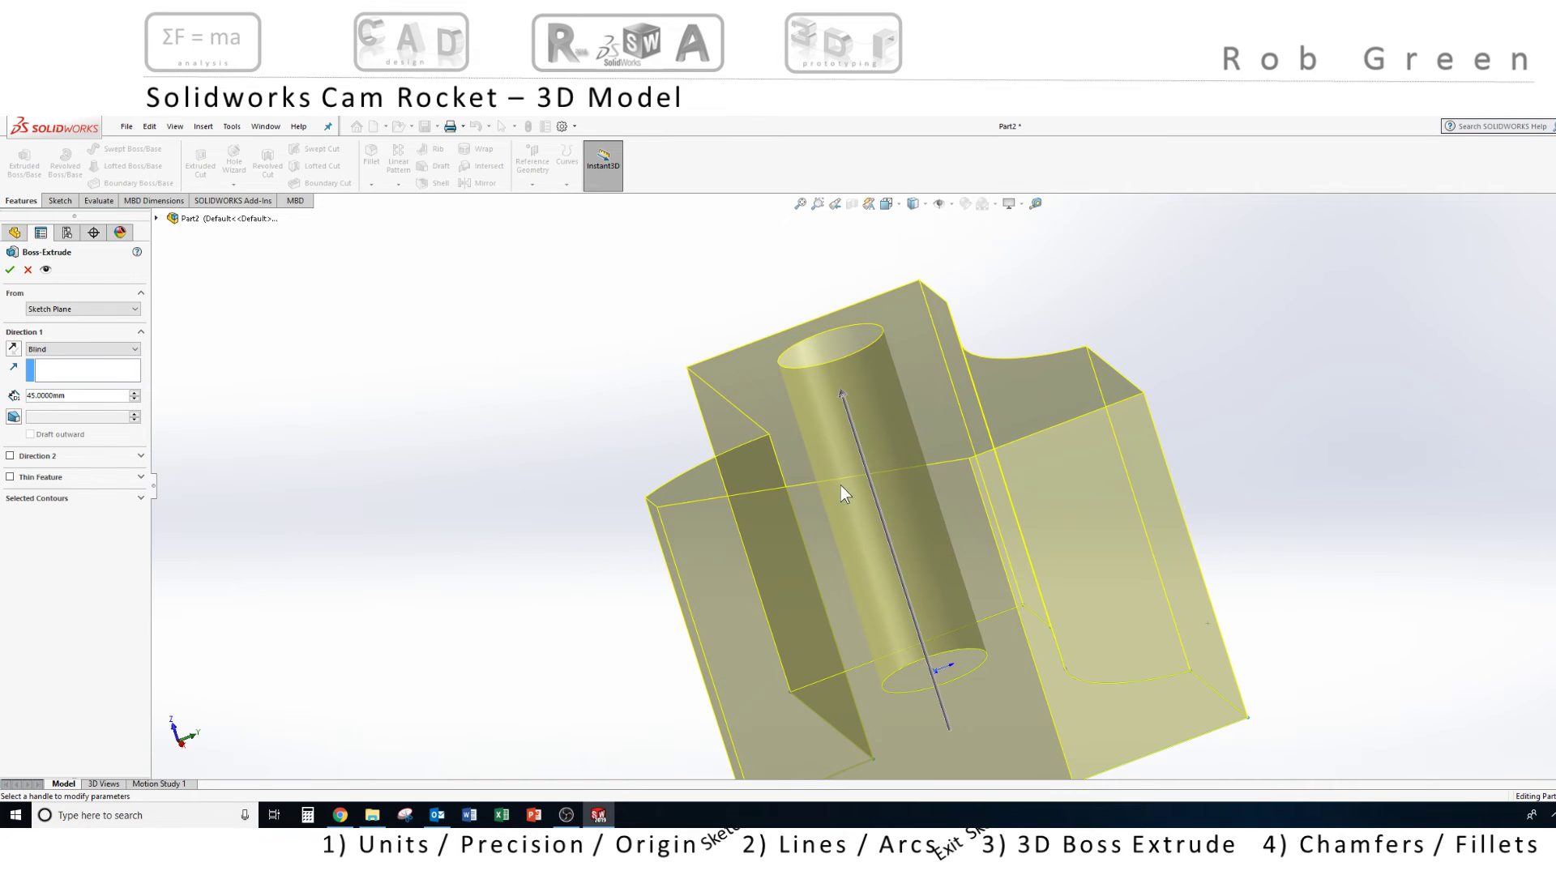
scroll(839, 484, up, 3)
middle_drag(903, 555, 975, 631)
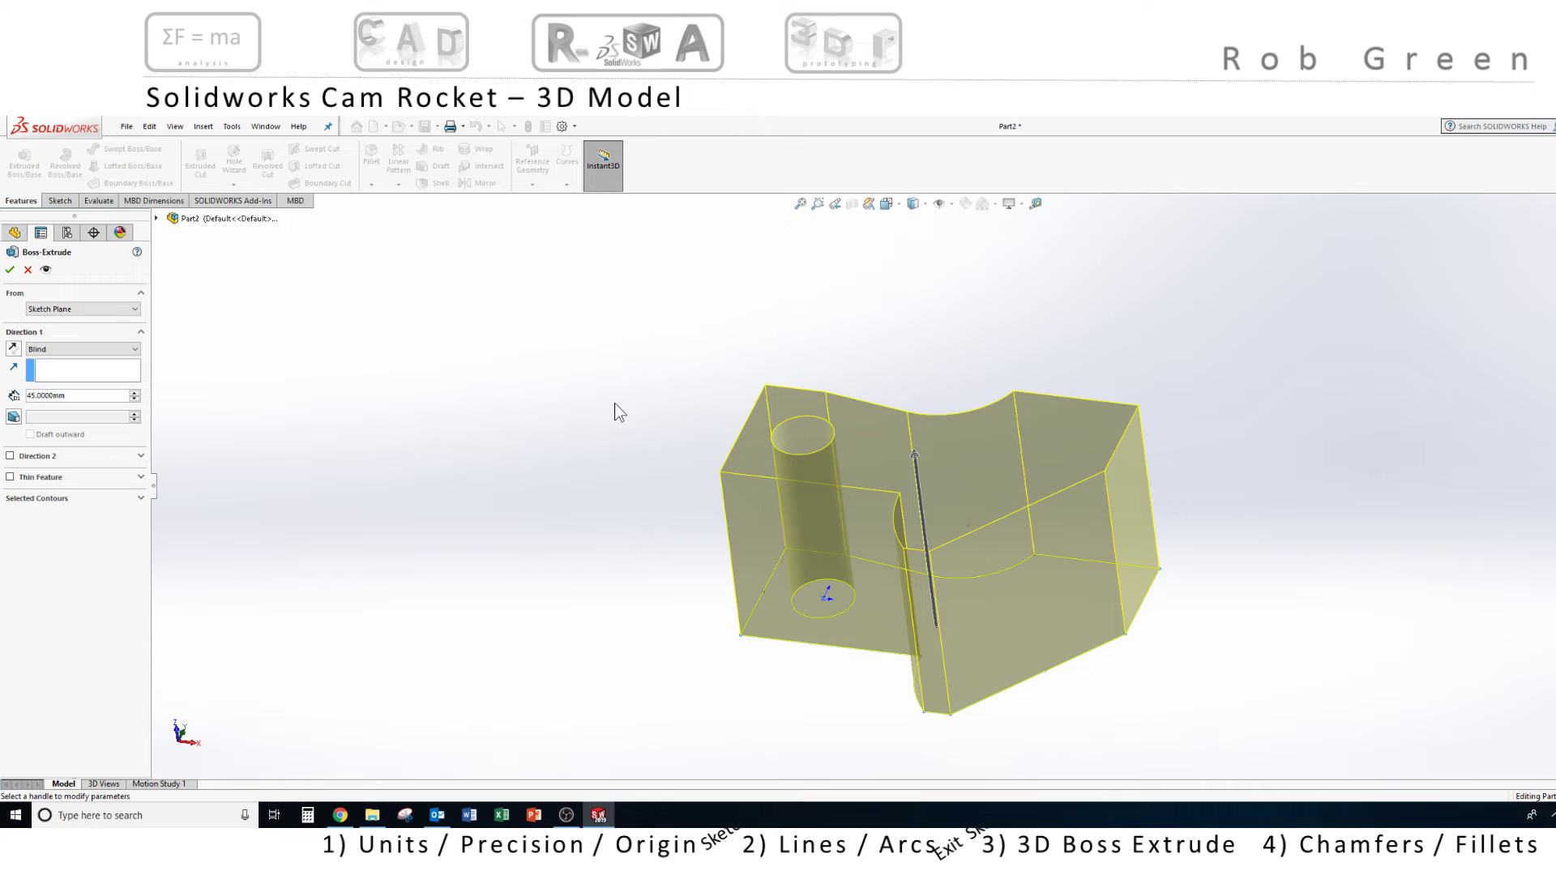
click(10, 271)
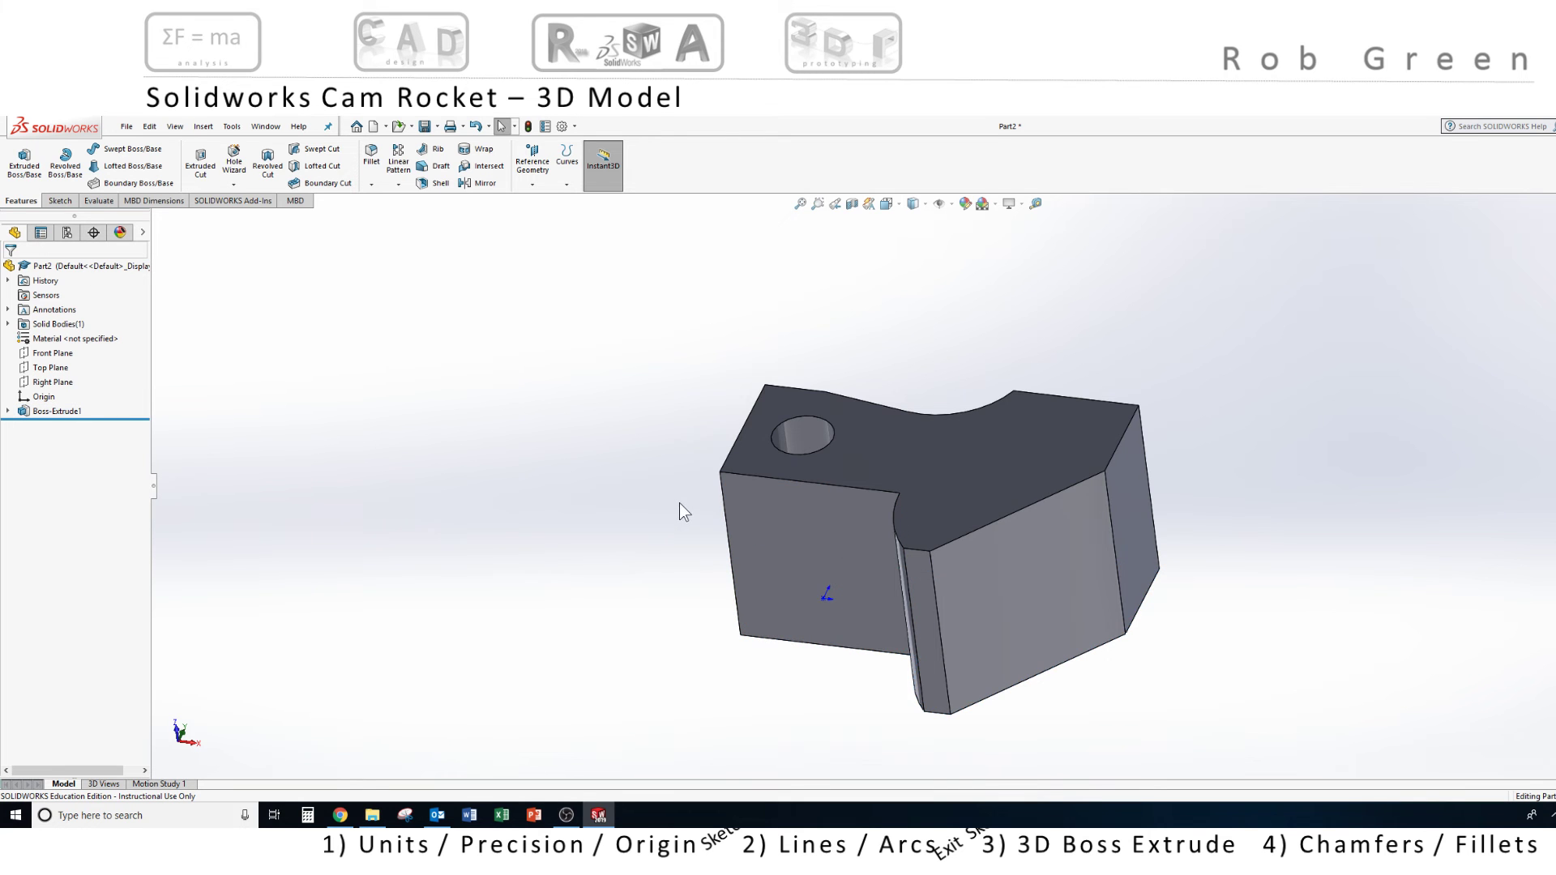
- Select Boss-Extrude1 in the design tree and expand it to show Sketch1
middle_drag(678, 510, 640, 427)
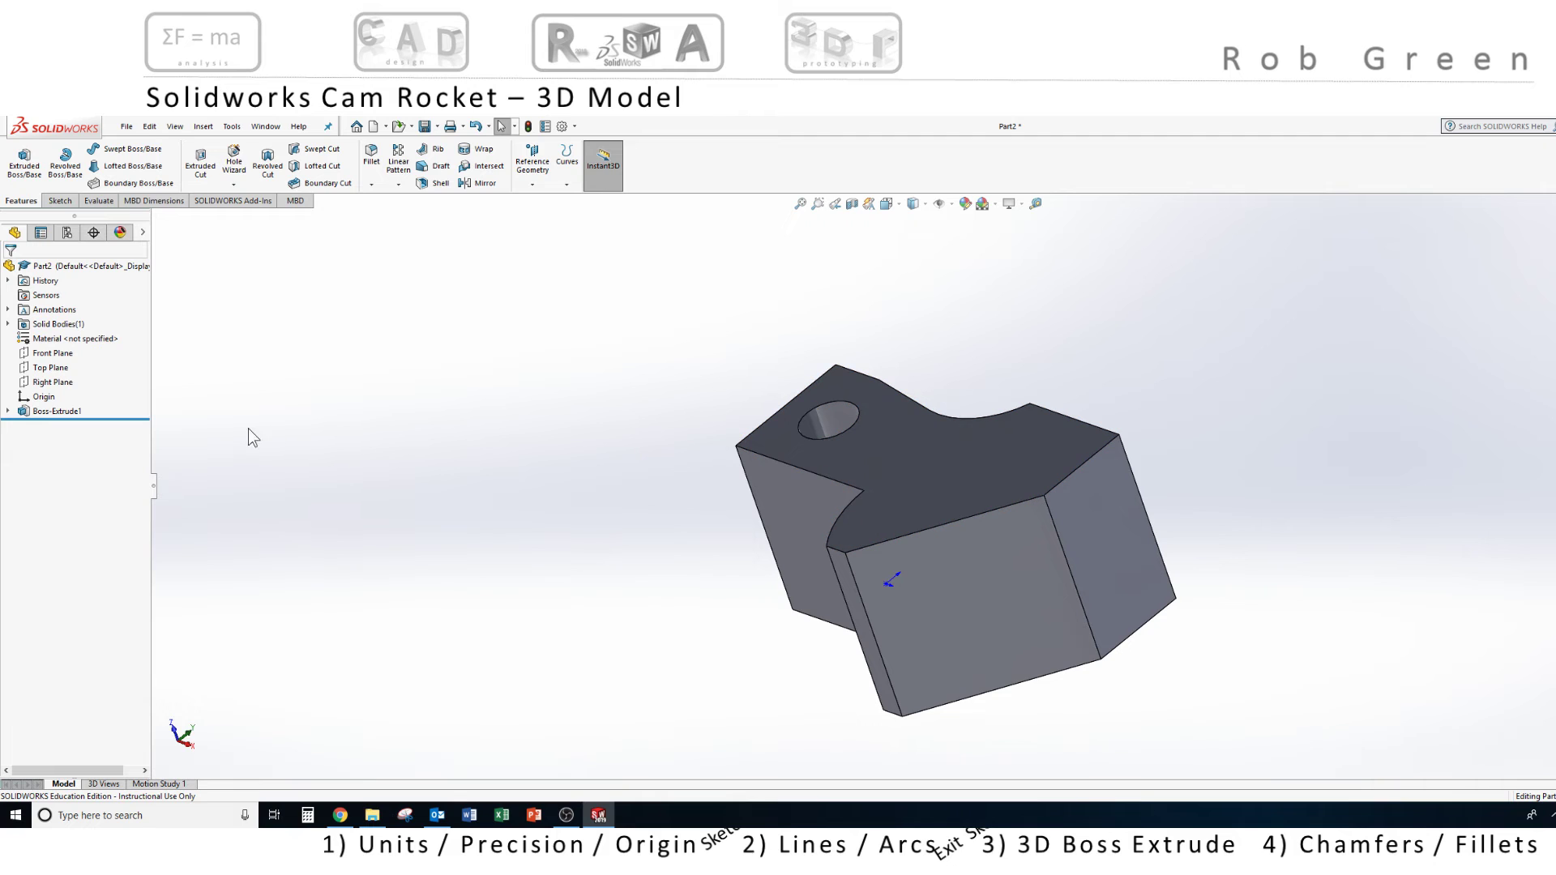
click(56, 410)
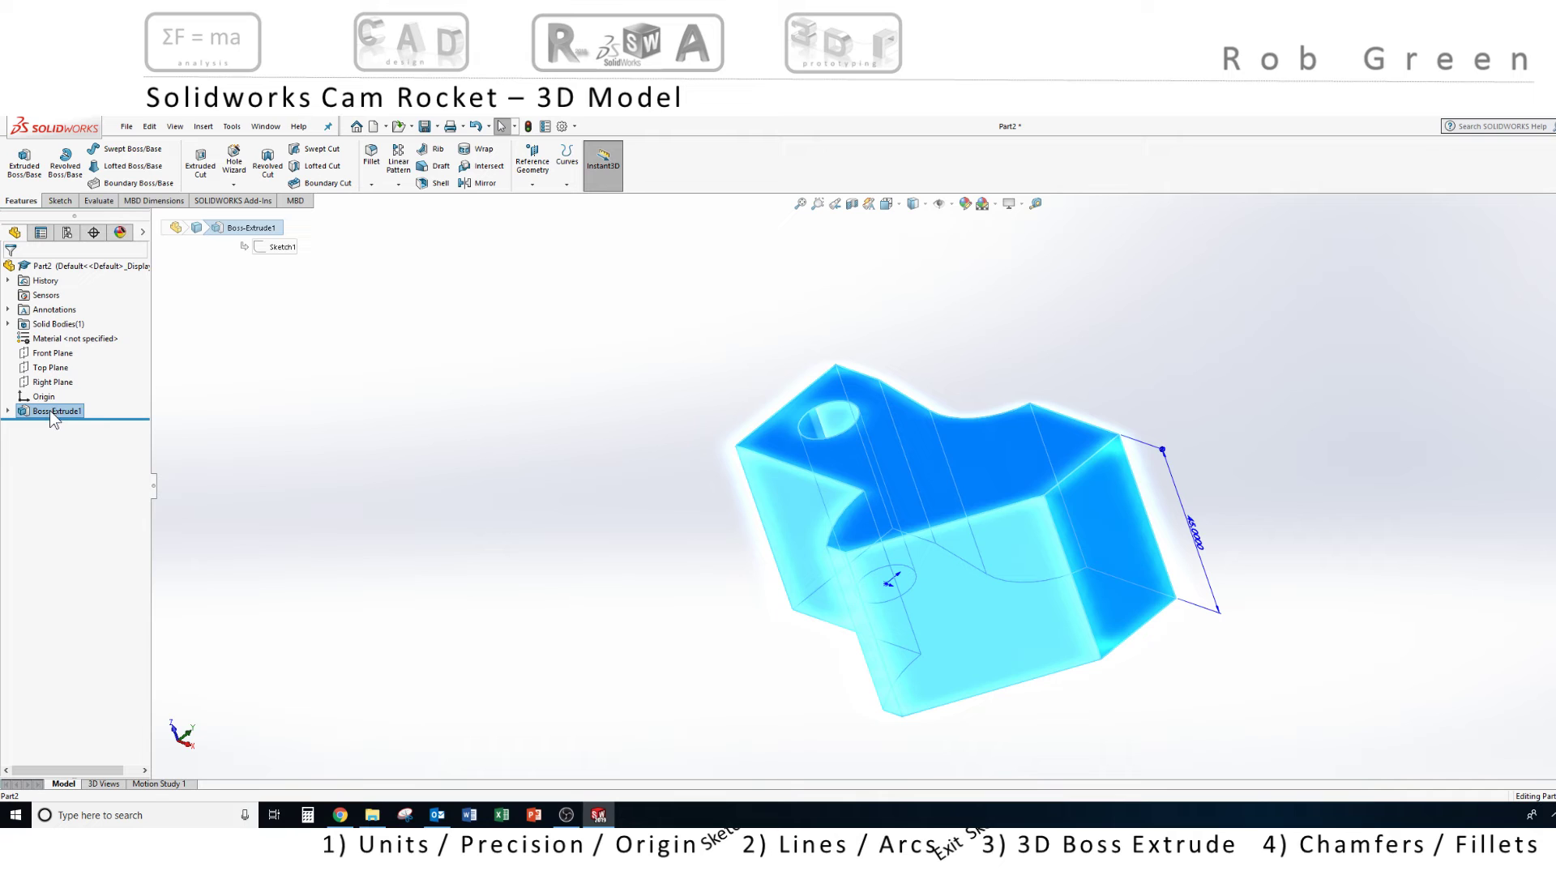
click(8, 411)
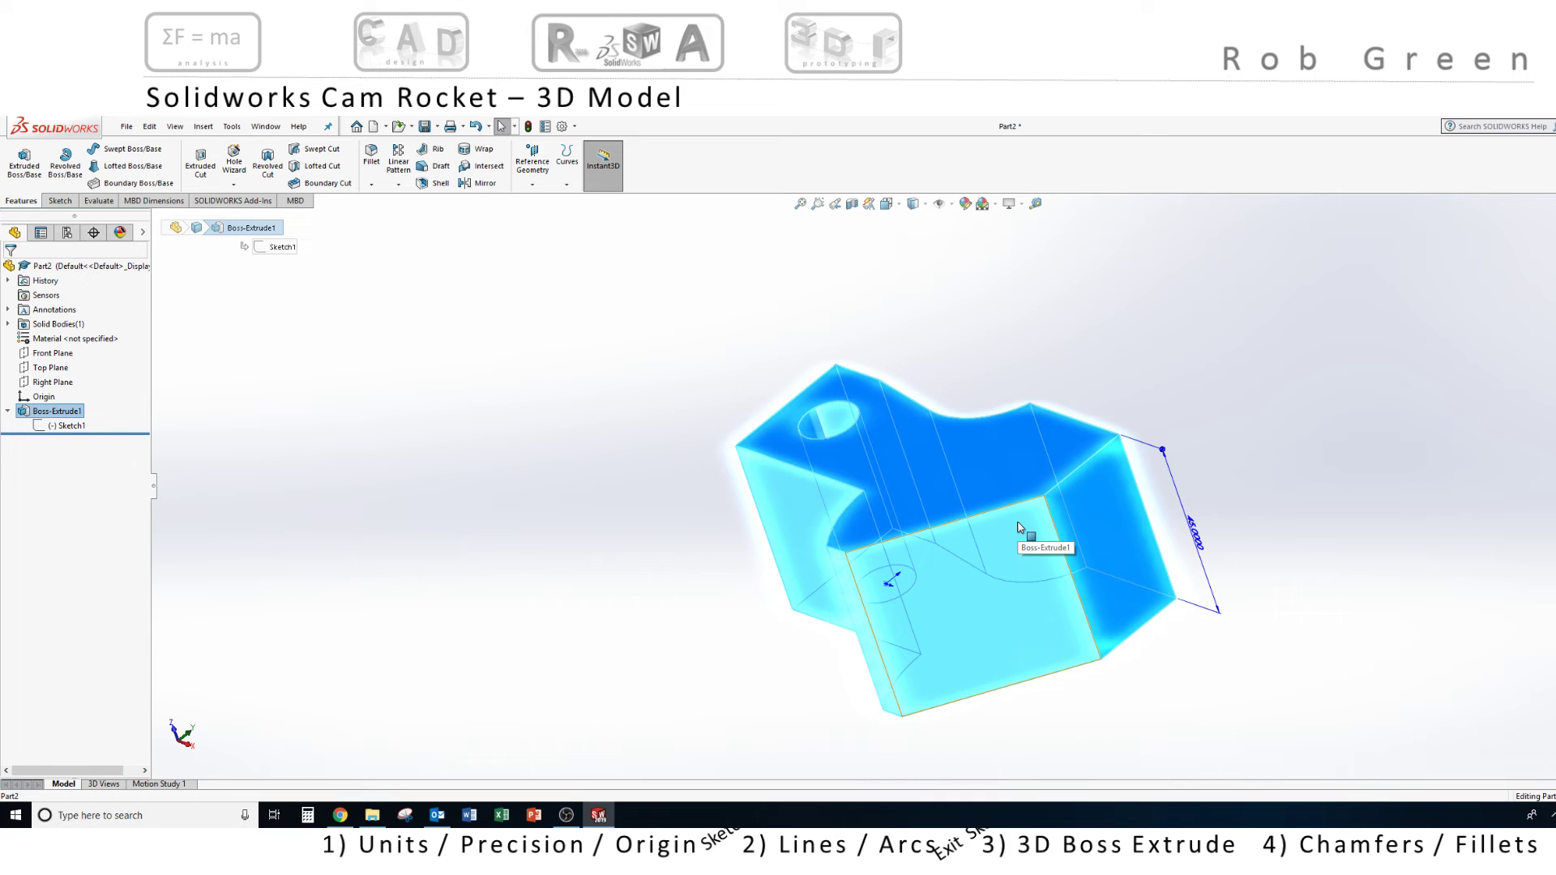
click(474, 429)
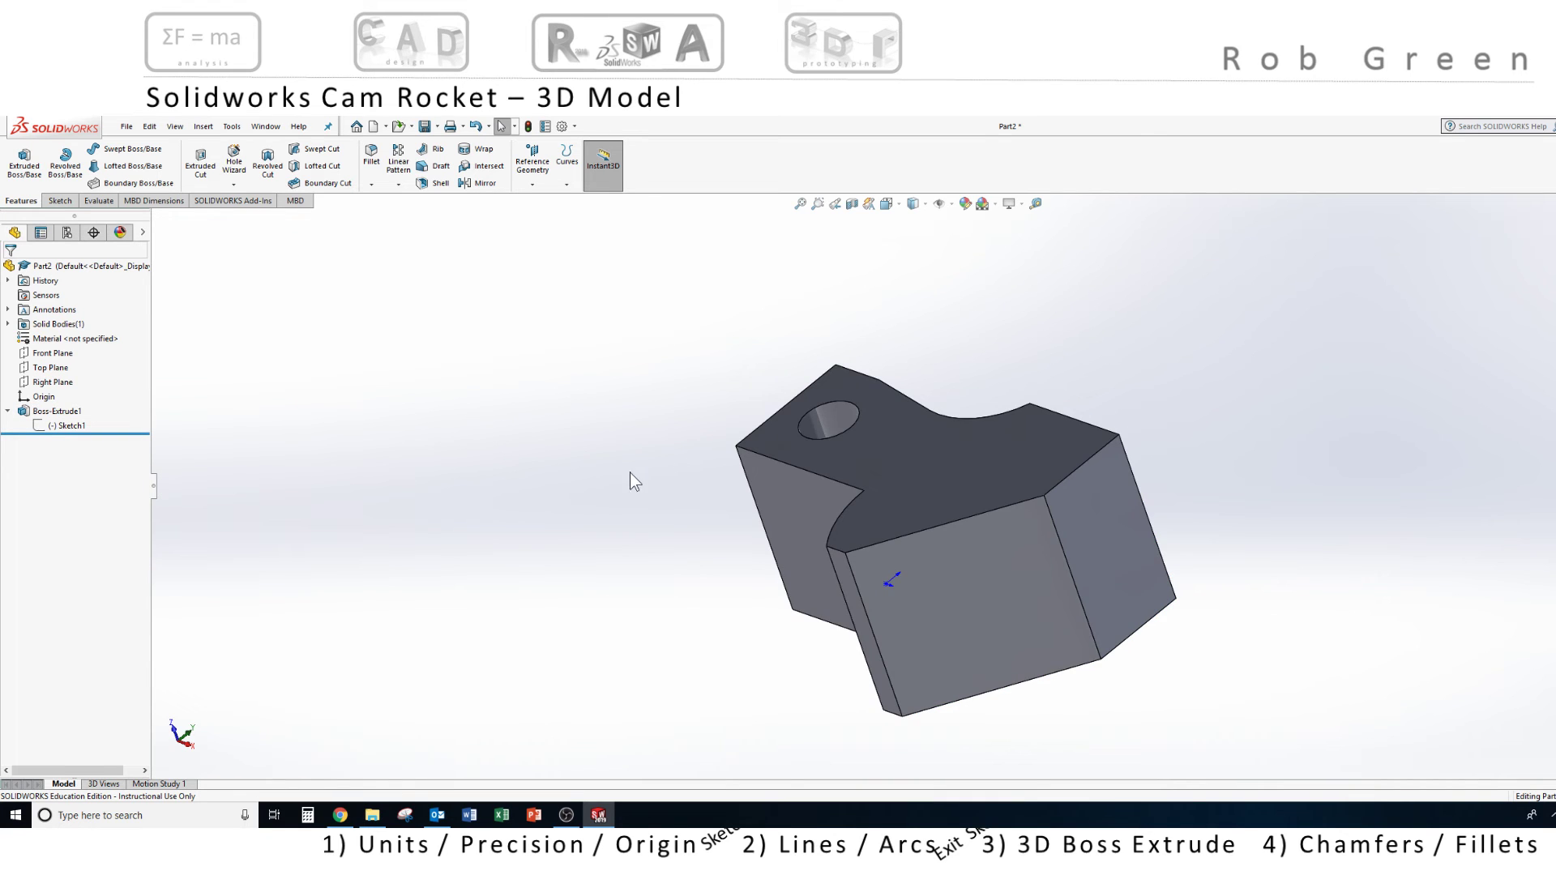
middle_drag(630, 474, 811, 519)
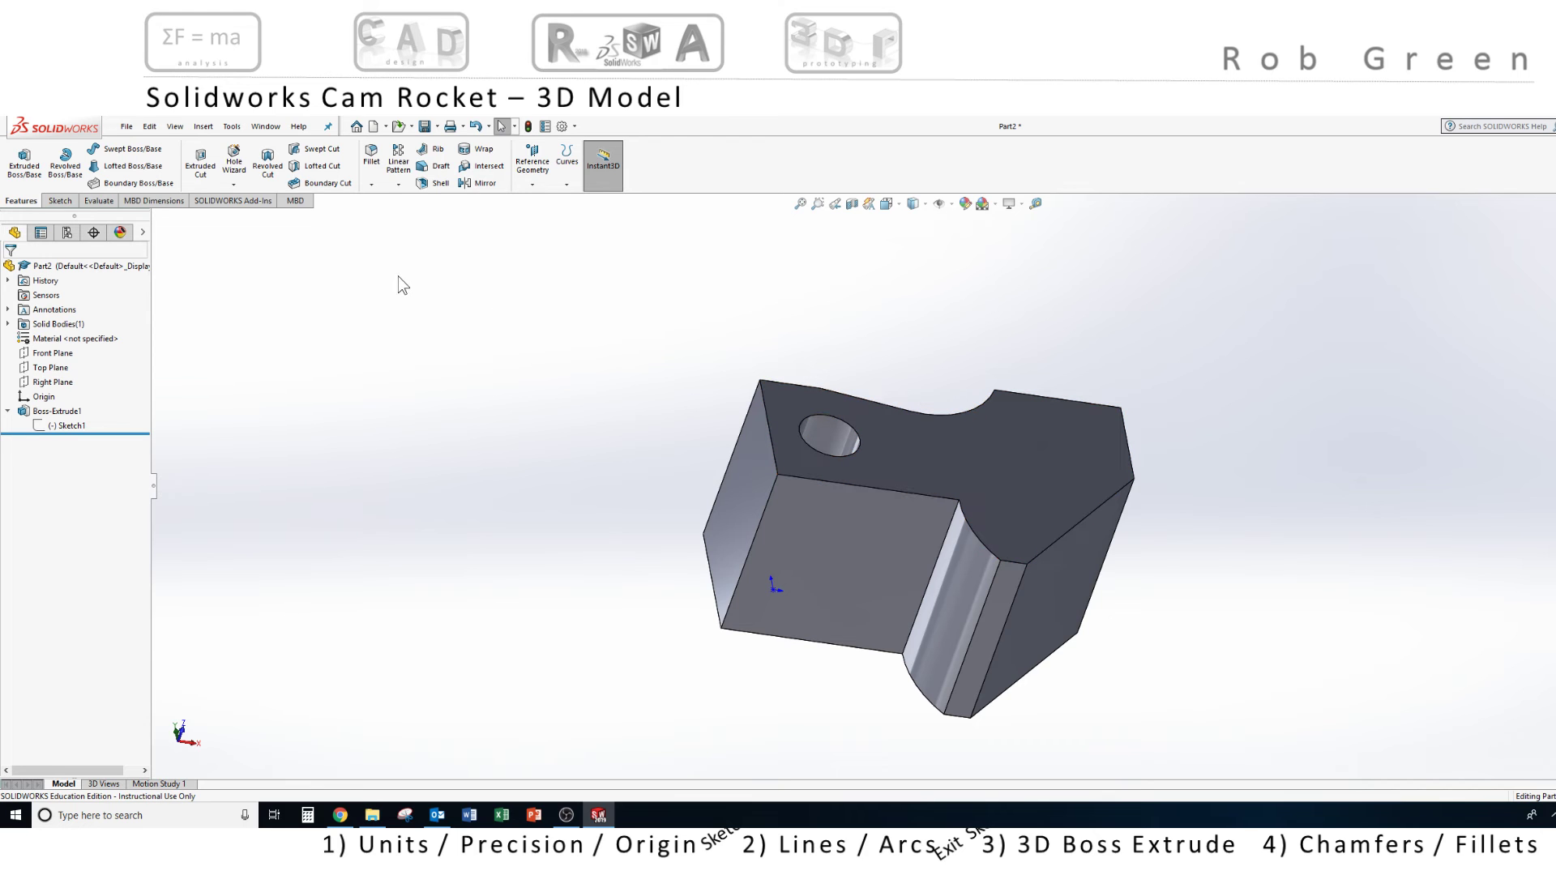
- Add Fillet1 with a 5 mm radius on the inside edge at the curved cutout
click(372, 159)
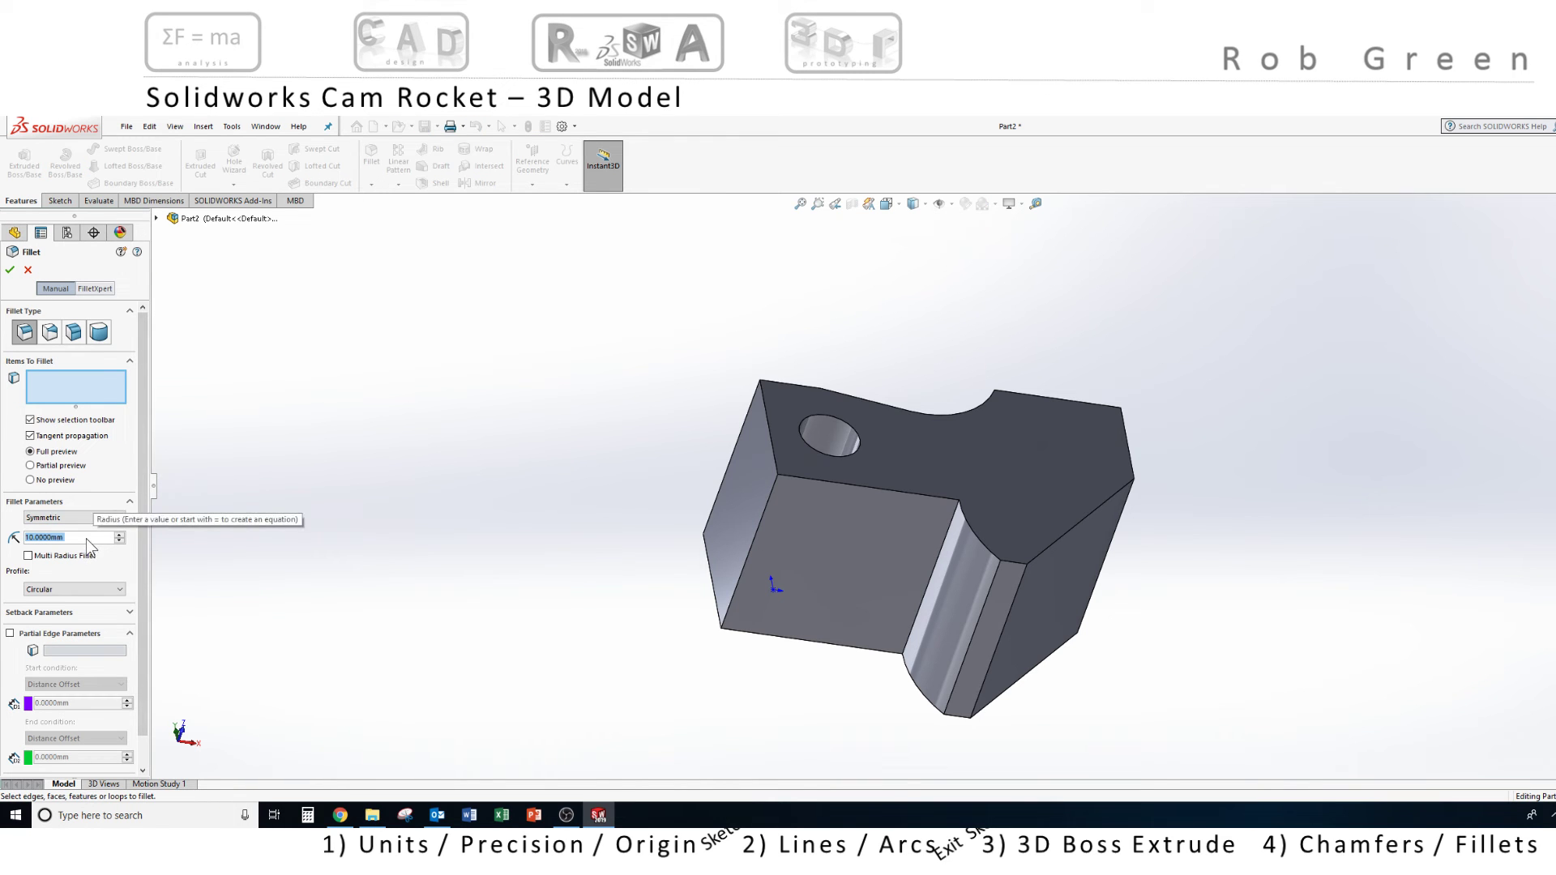
text(5)
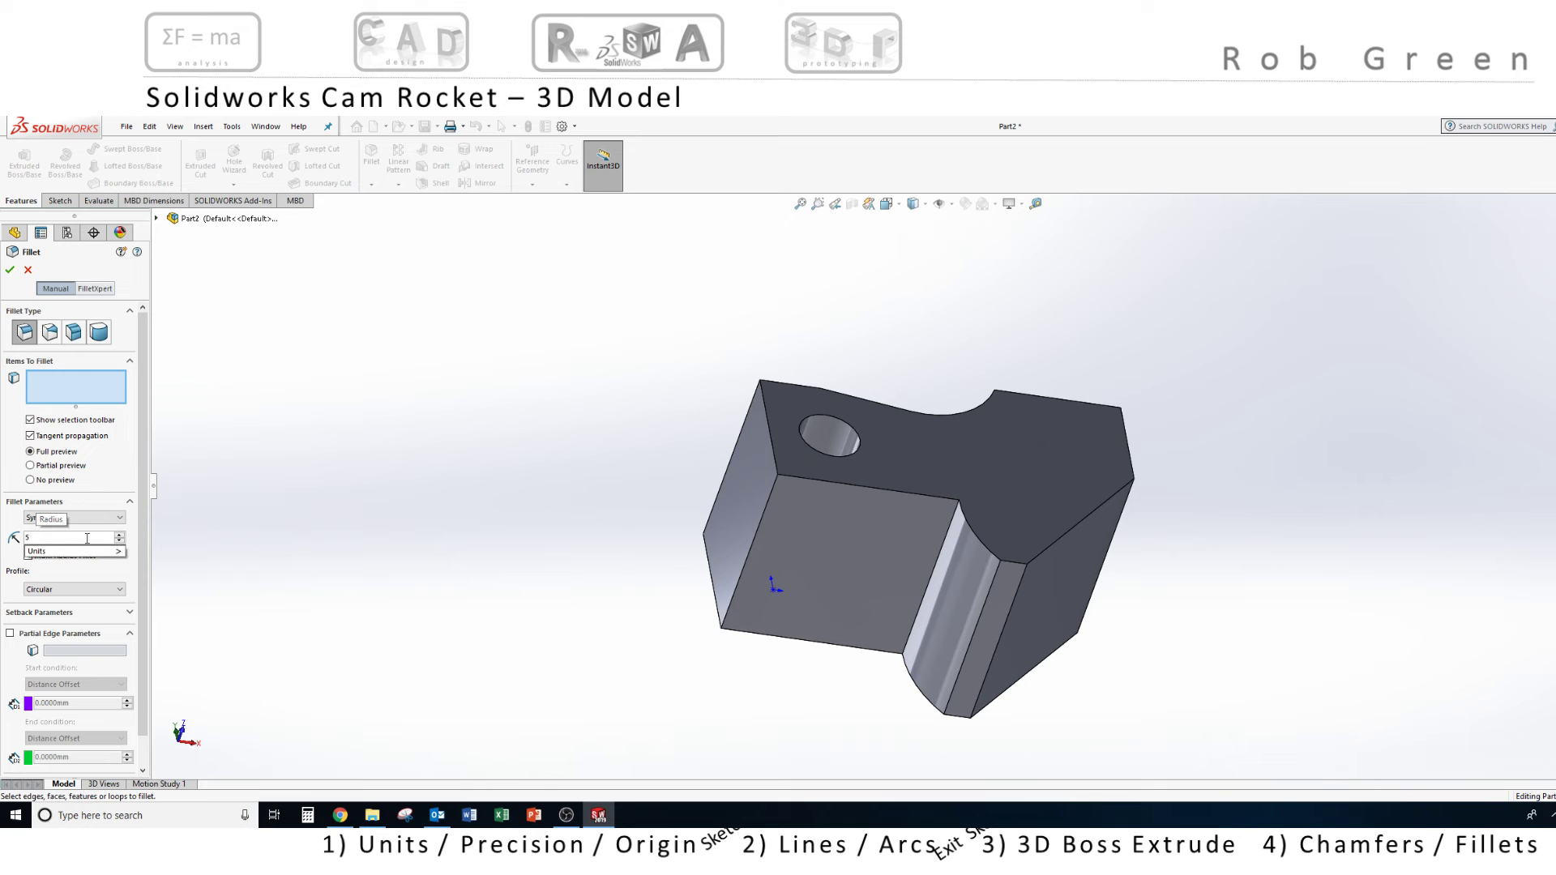
key(Return)
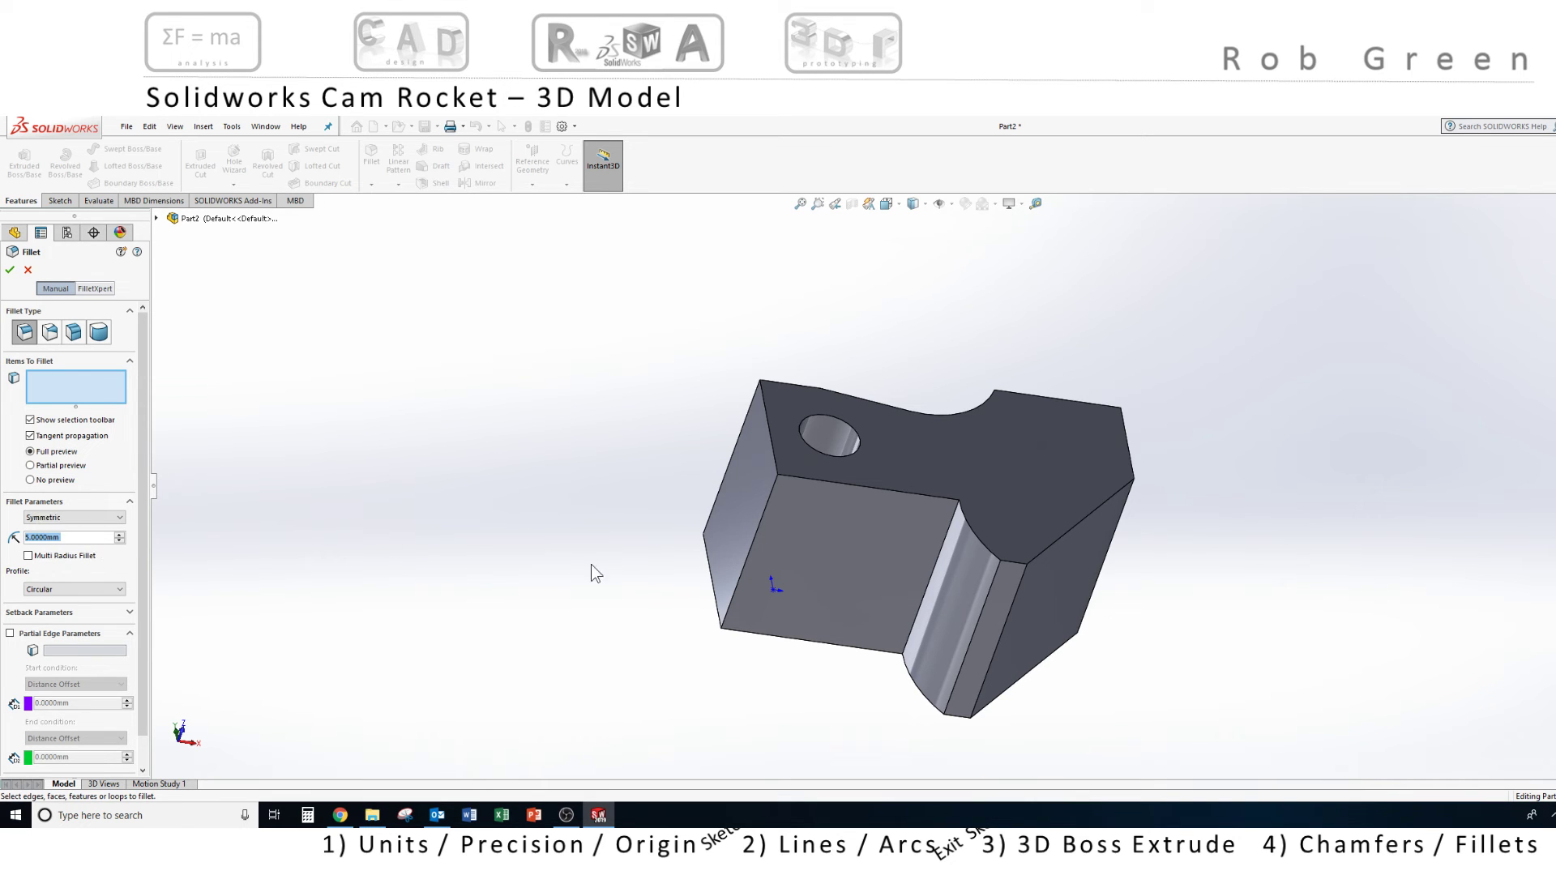
scroll(909, 568, down, 6)
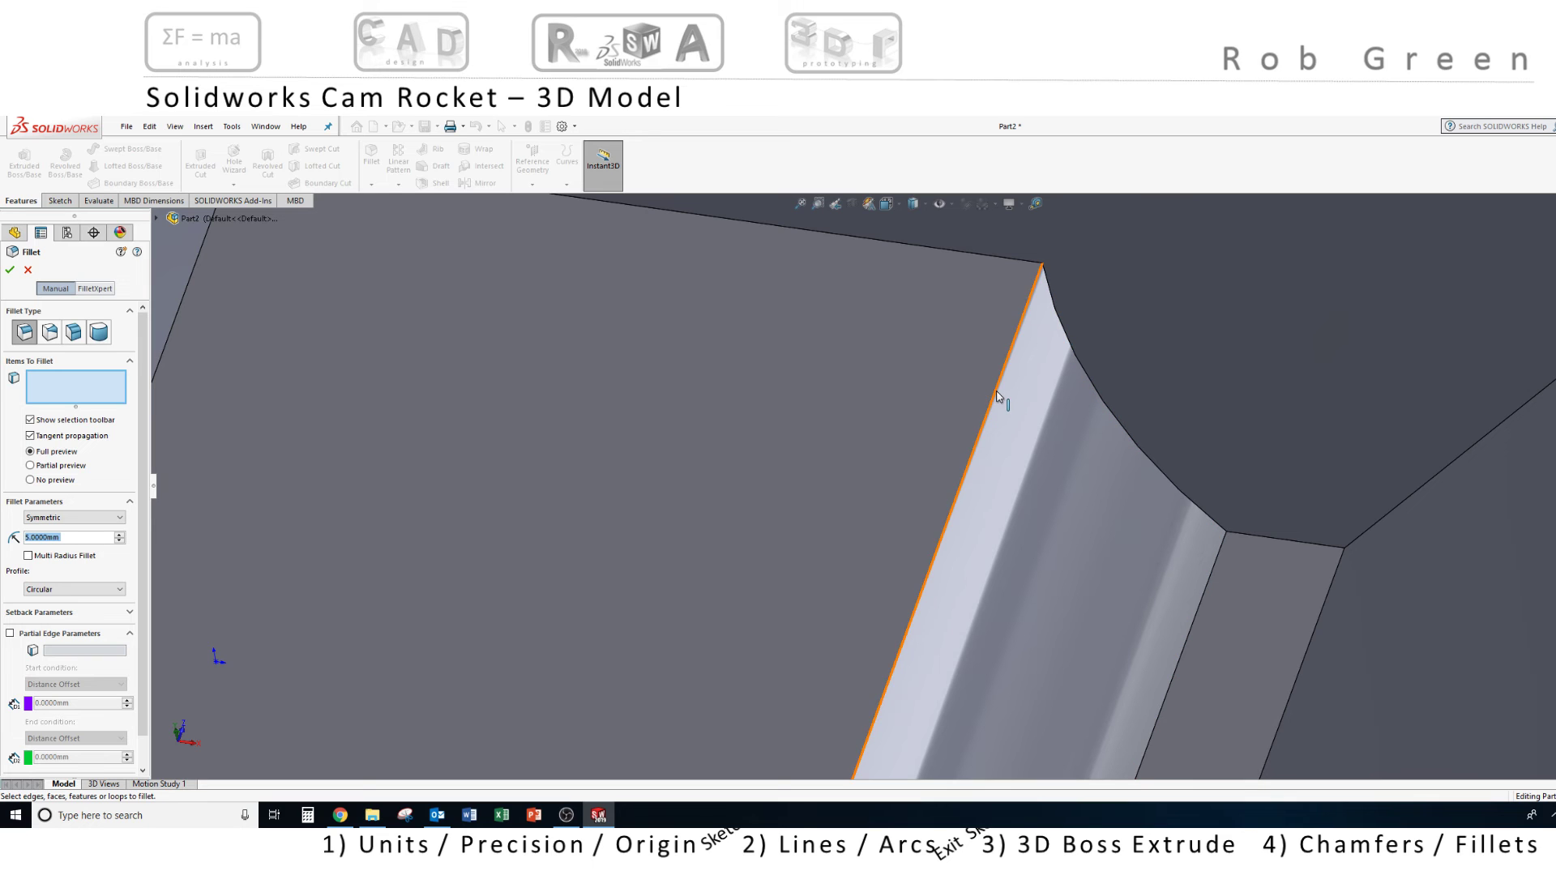
click(999, 398)
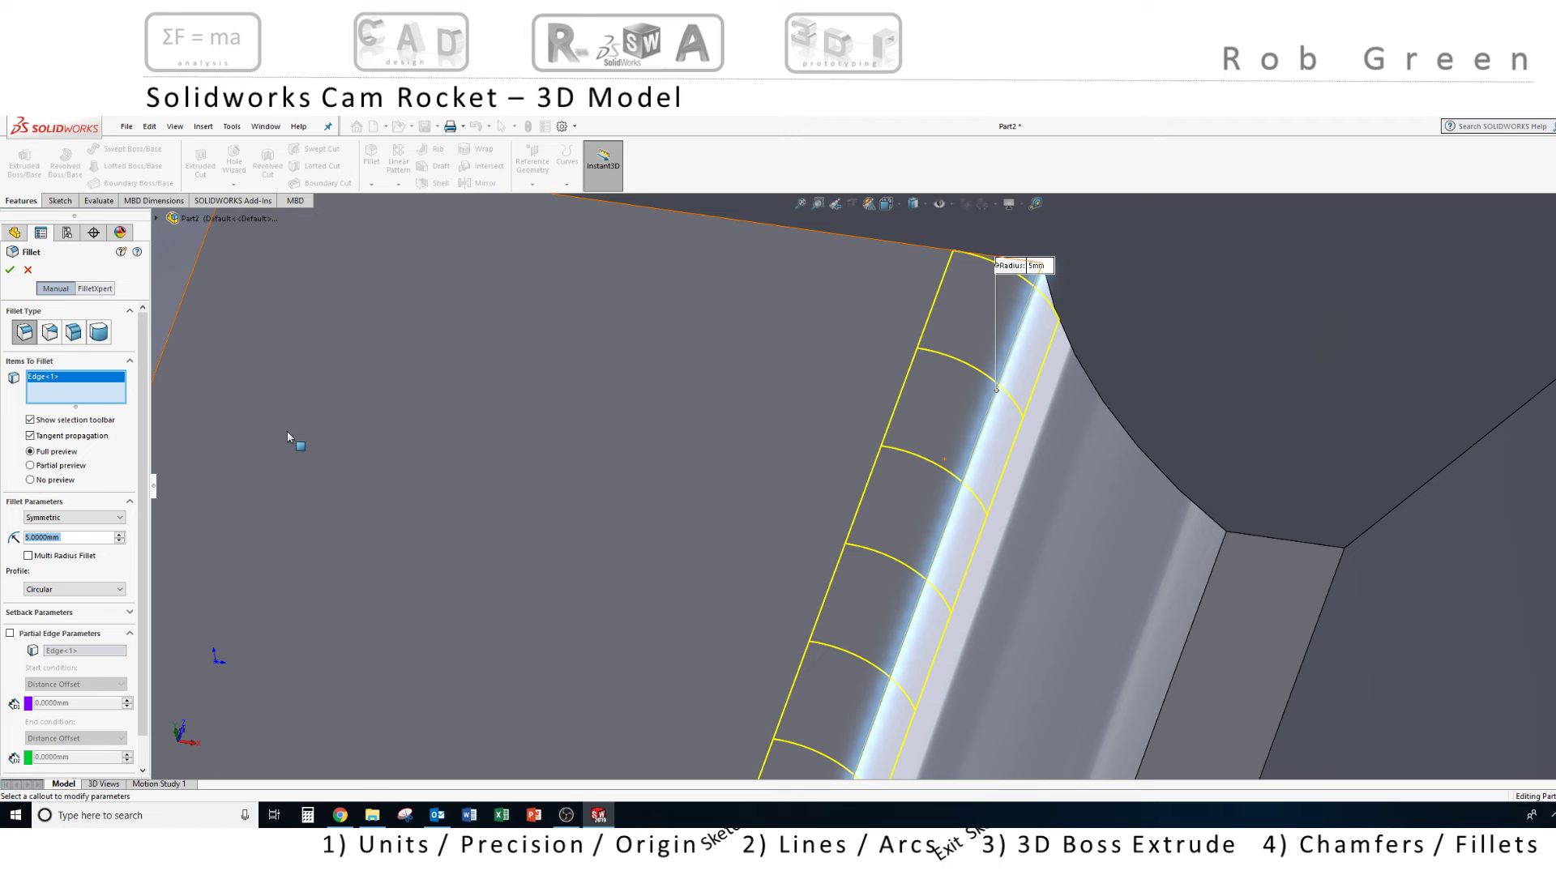
click(30, 479)
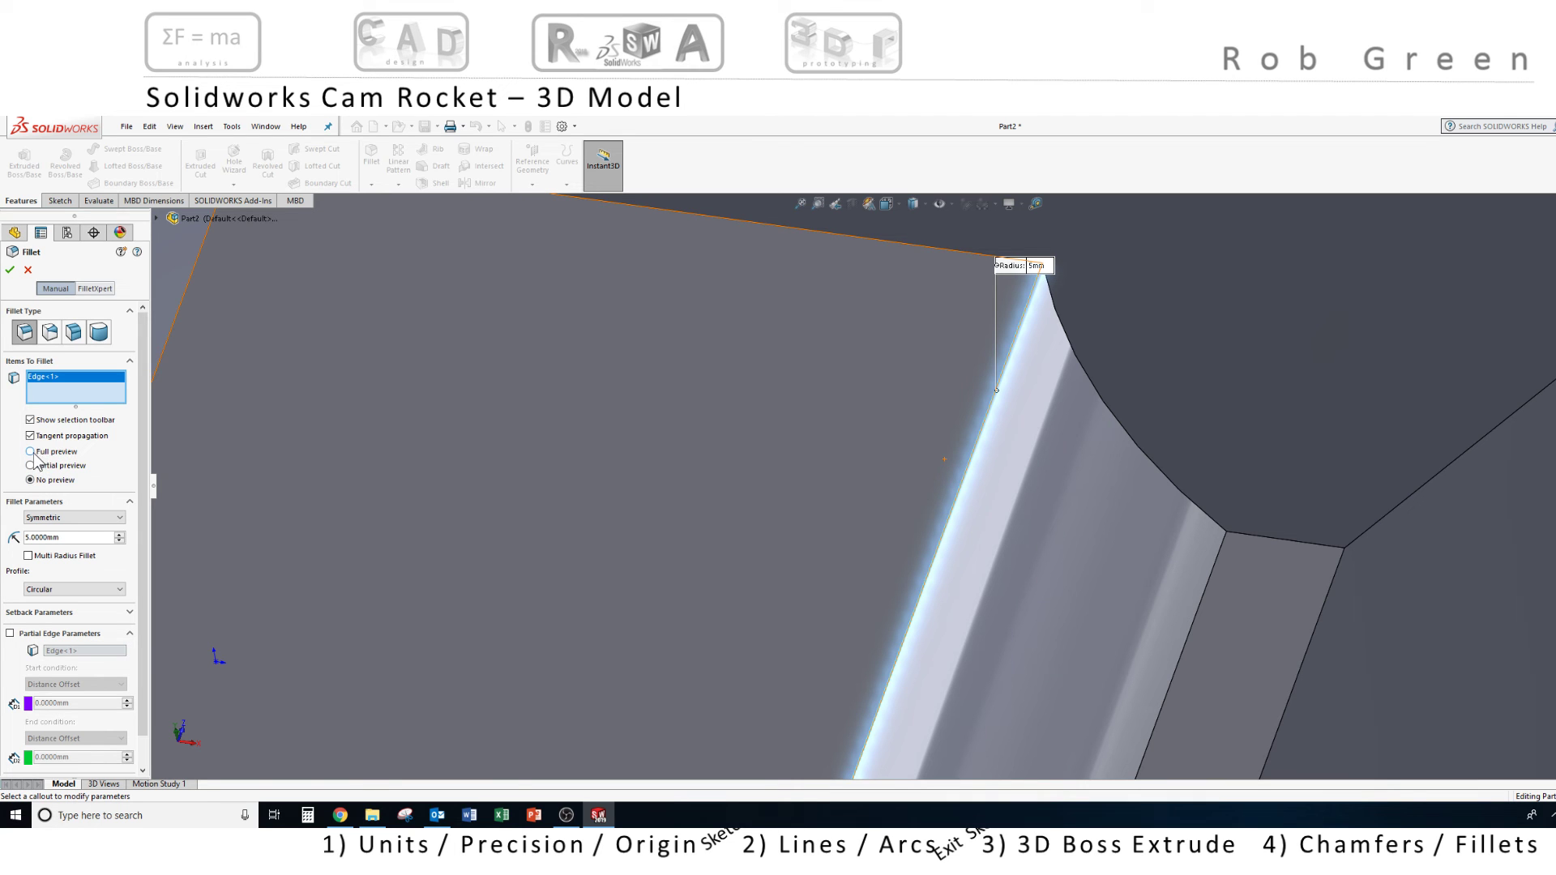
click(31, 452)
scroll(497, 504, up, 5)
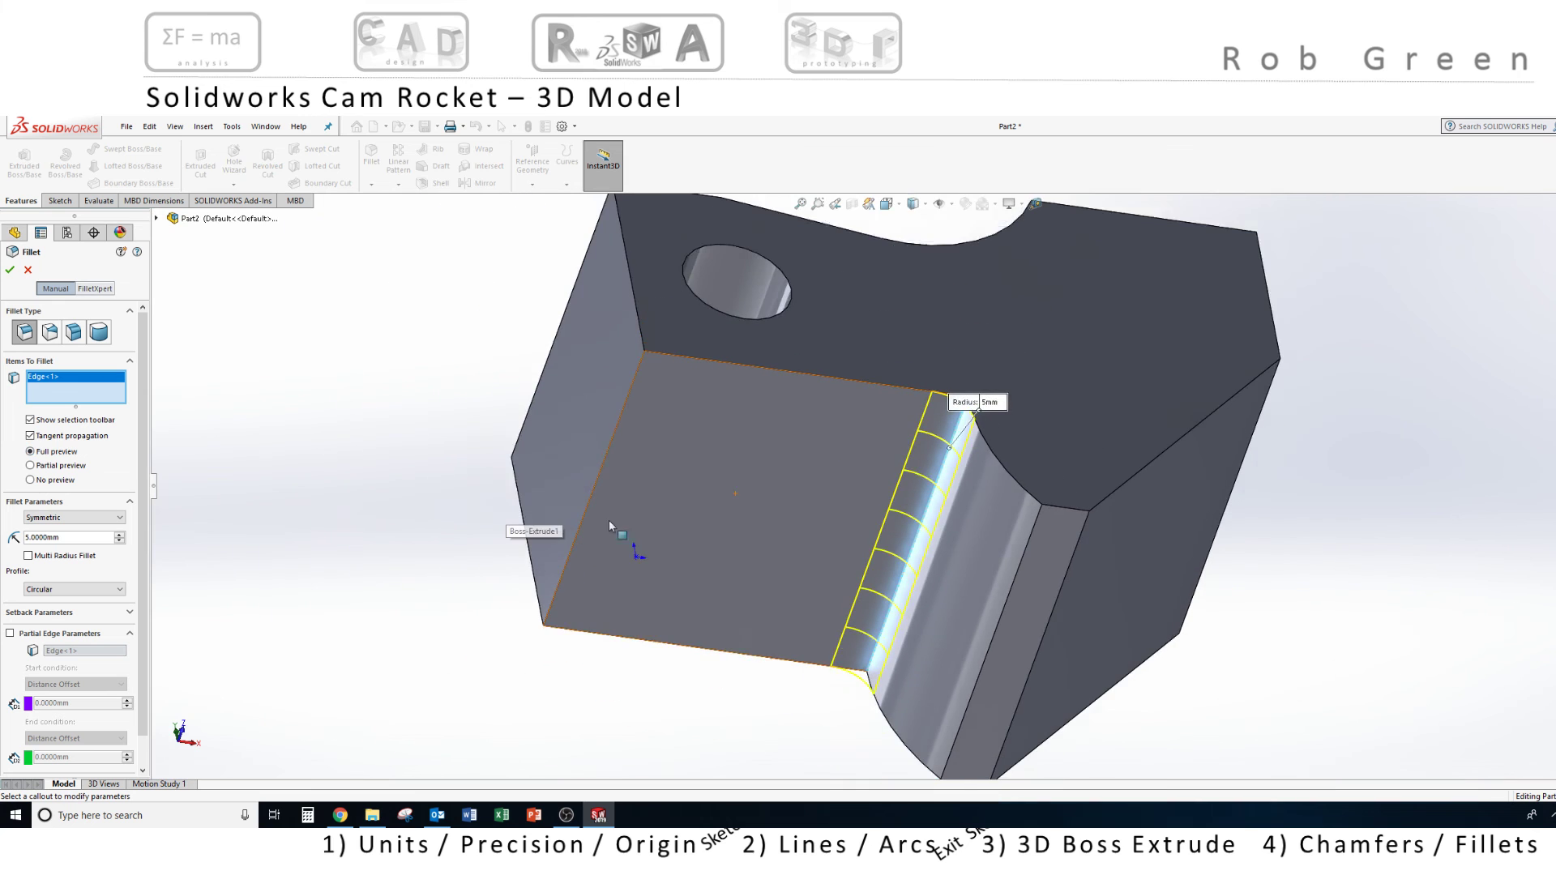
middle_drag(699, 509, 694, 585)
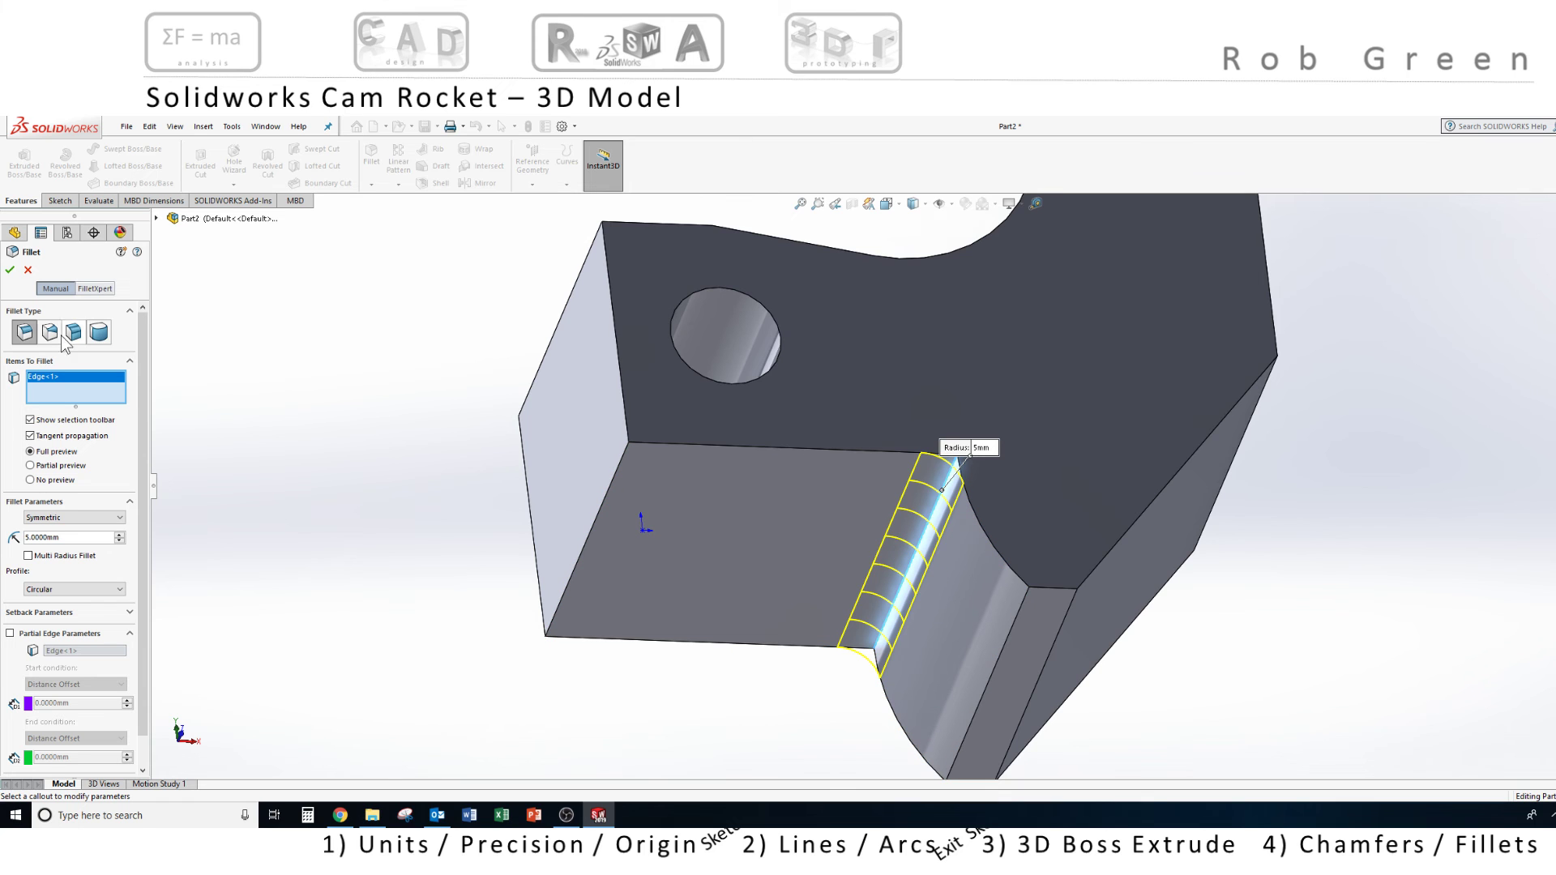
click(10, 272)
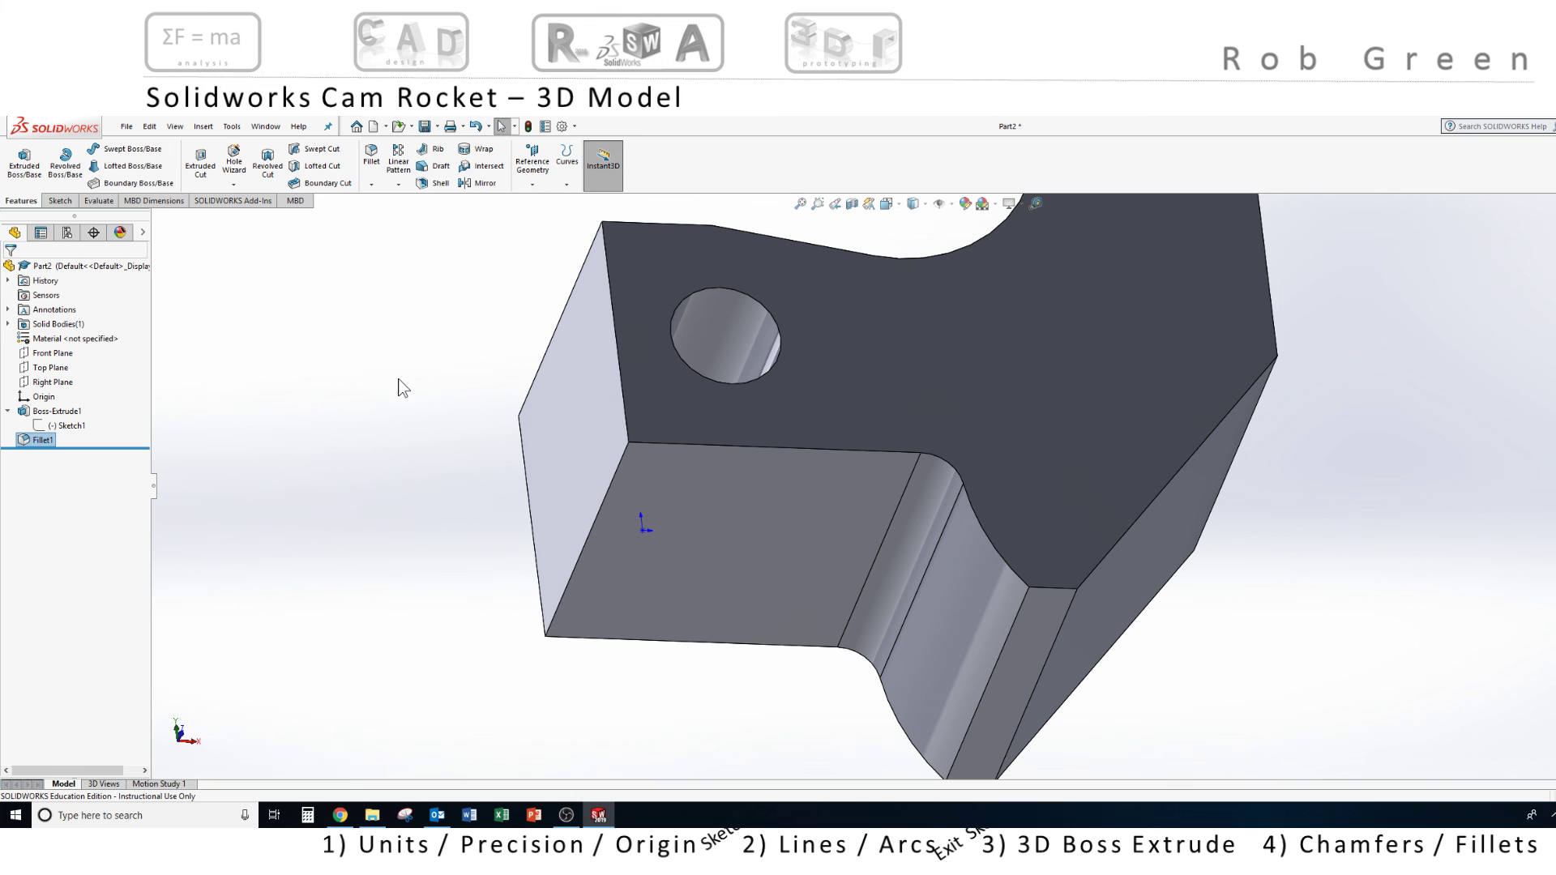
- Add Chamfer1, 5 mm at 45°, on one outer top edge
click(372, 184)
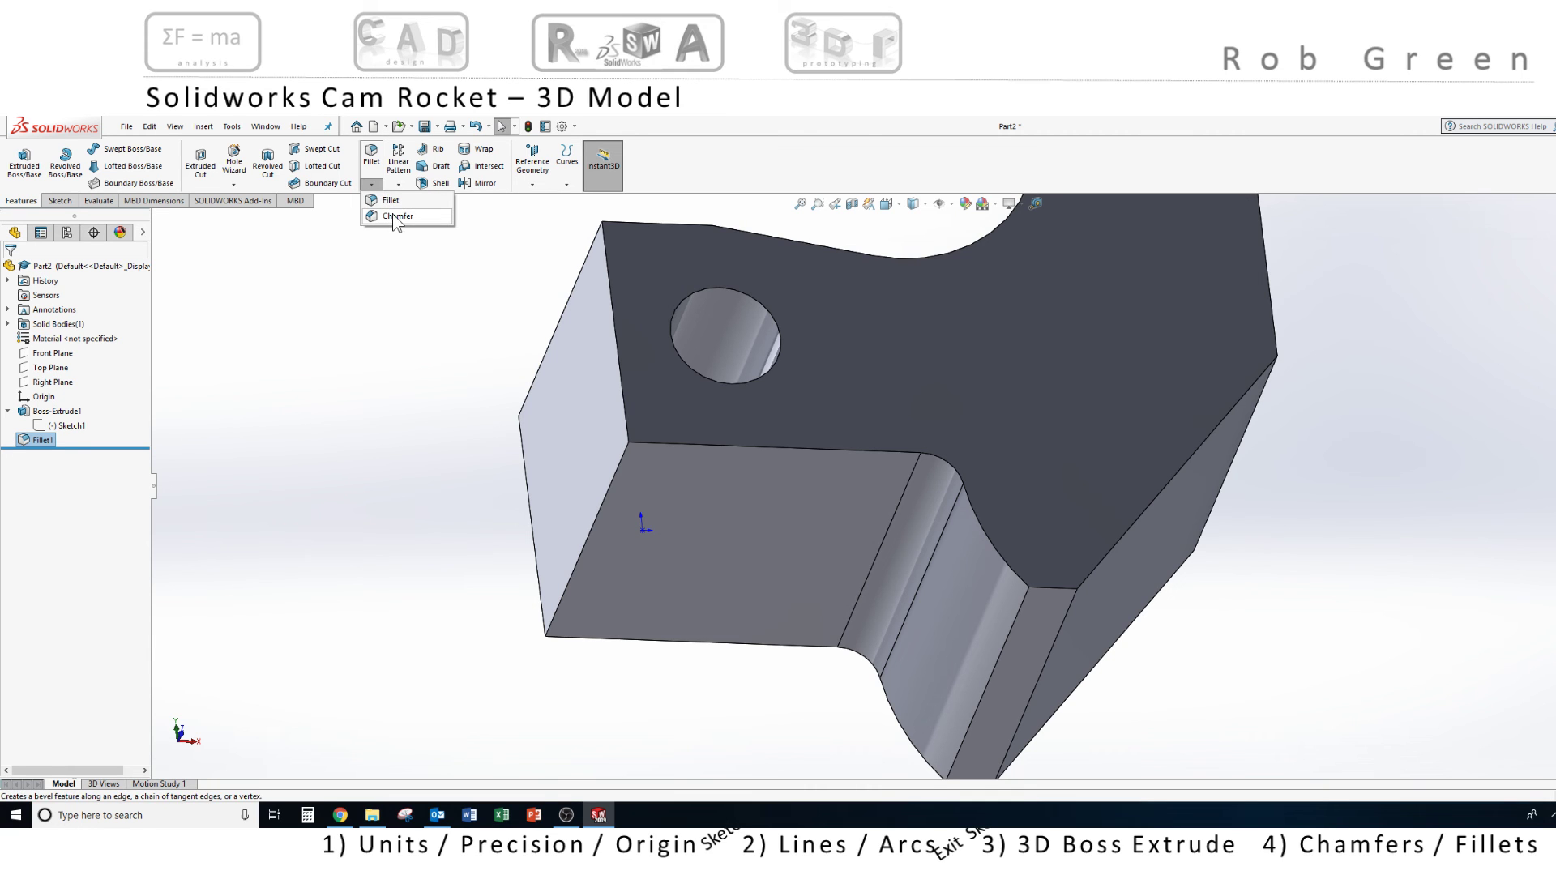
click(396, 217)
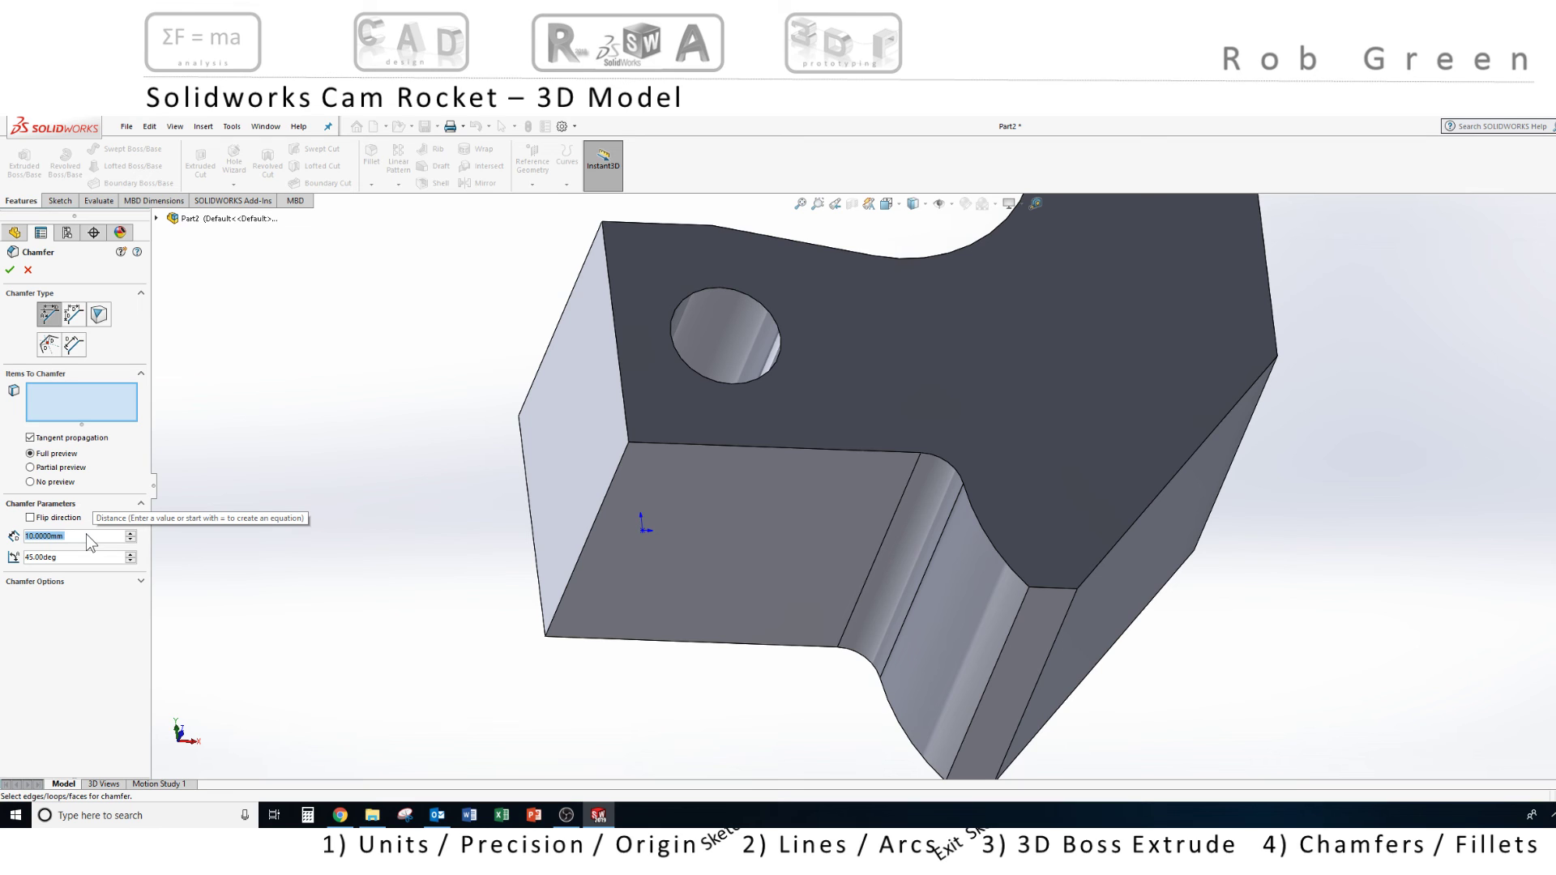
text(5)
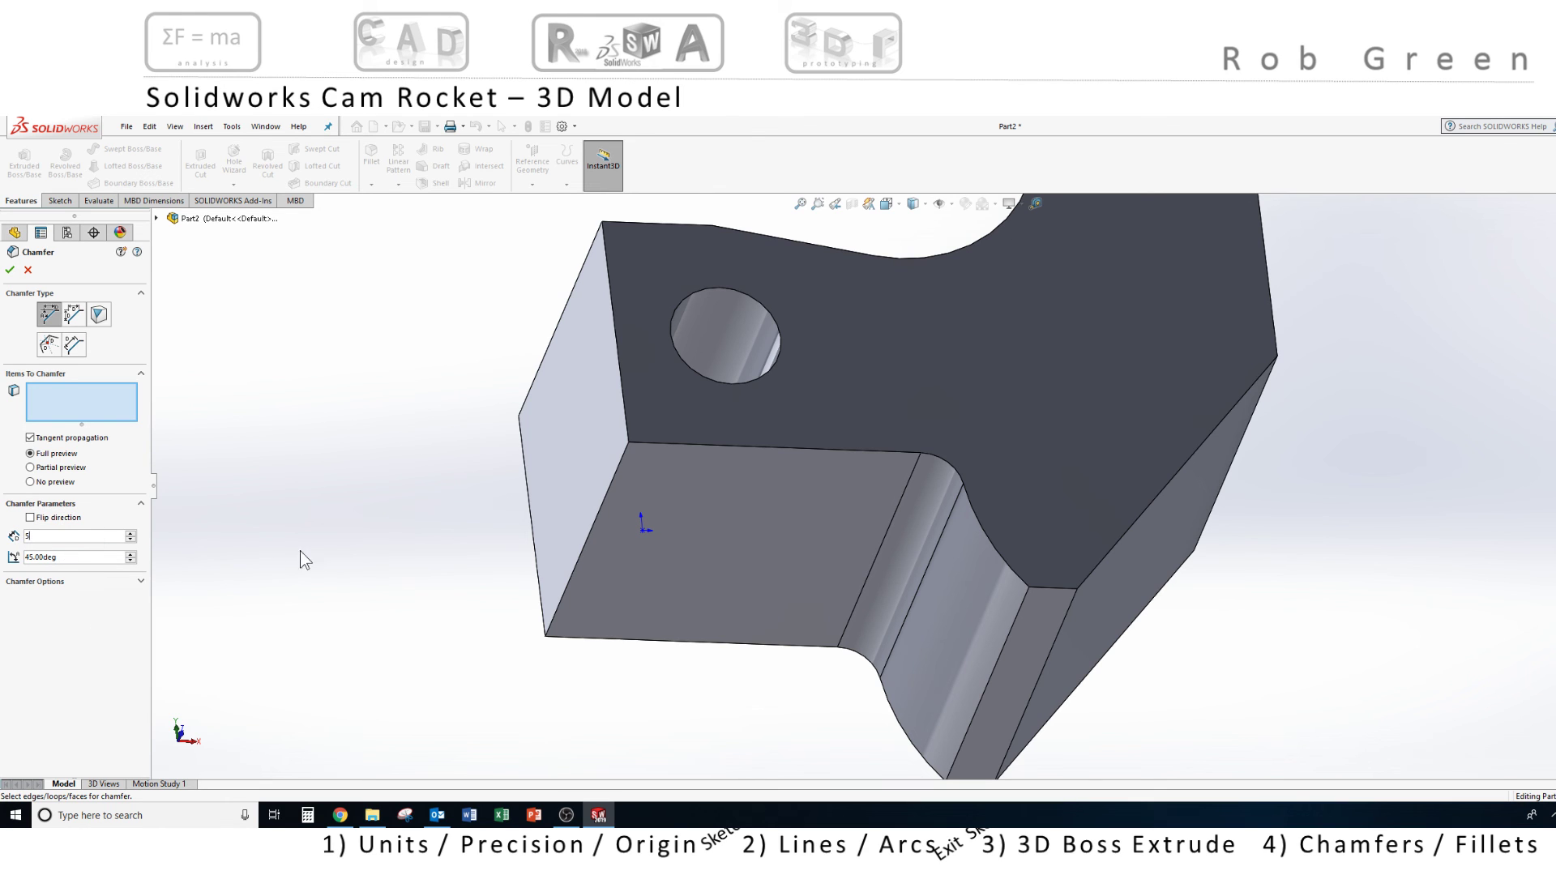
middle_drag(683, 457, 849, 492)
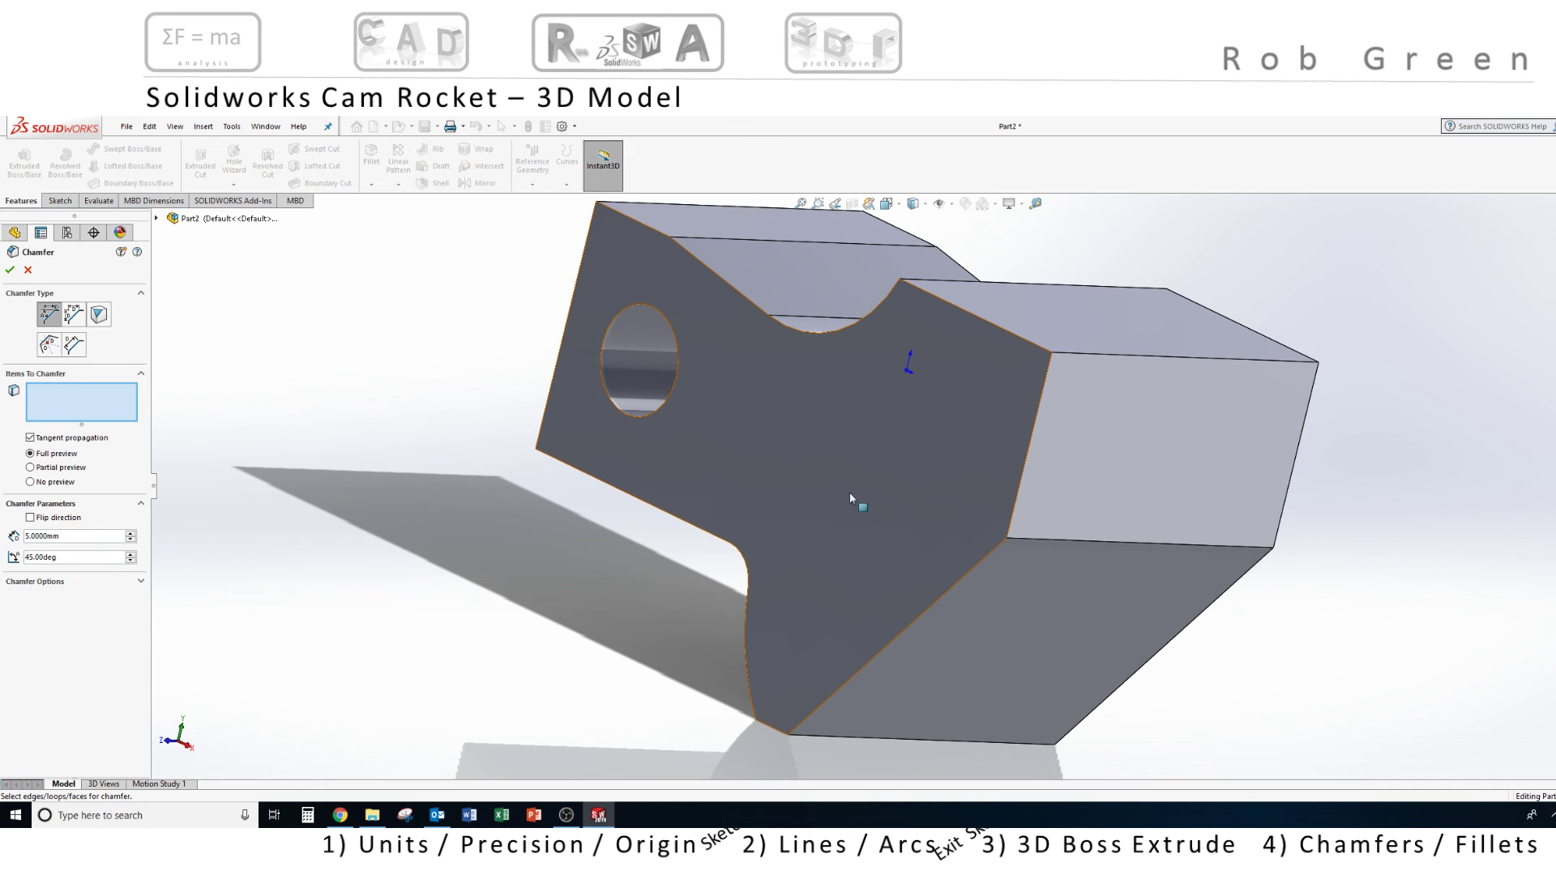
click(1184, 364)
middle_drag(1184, 364, 1046, 387)
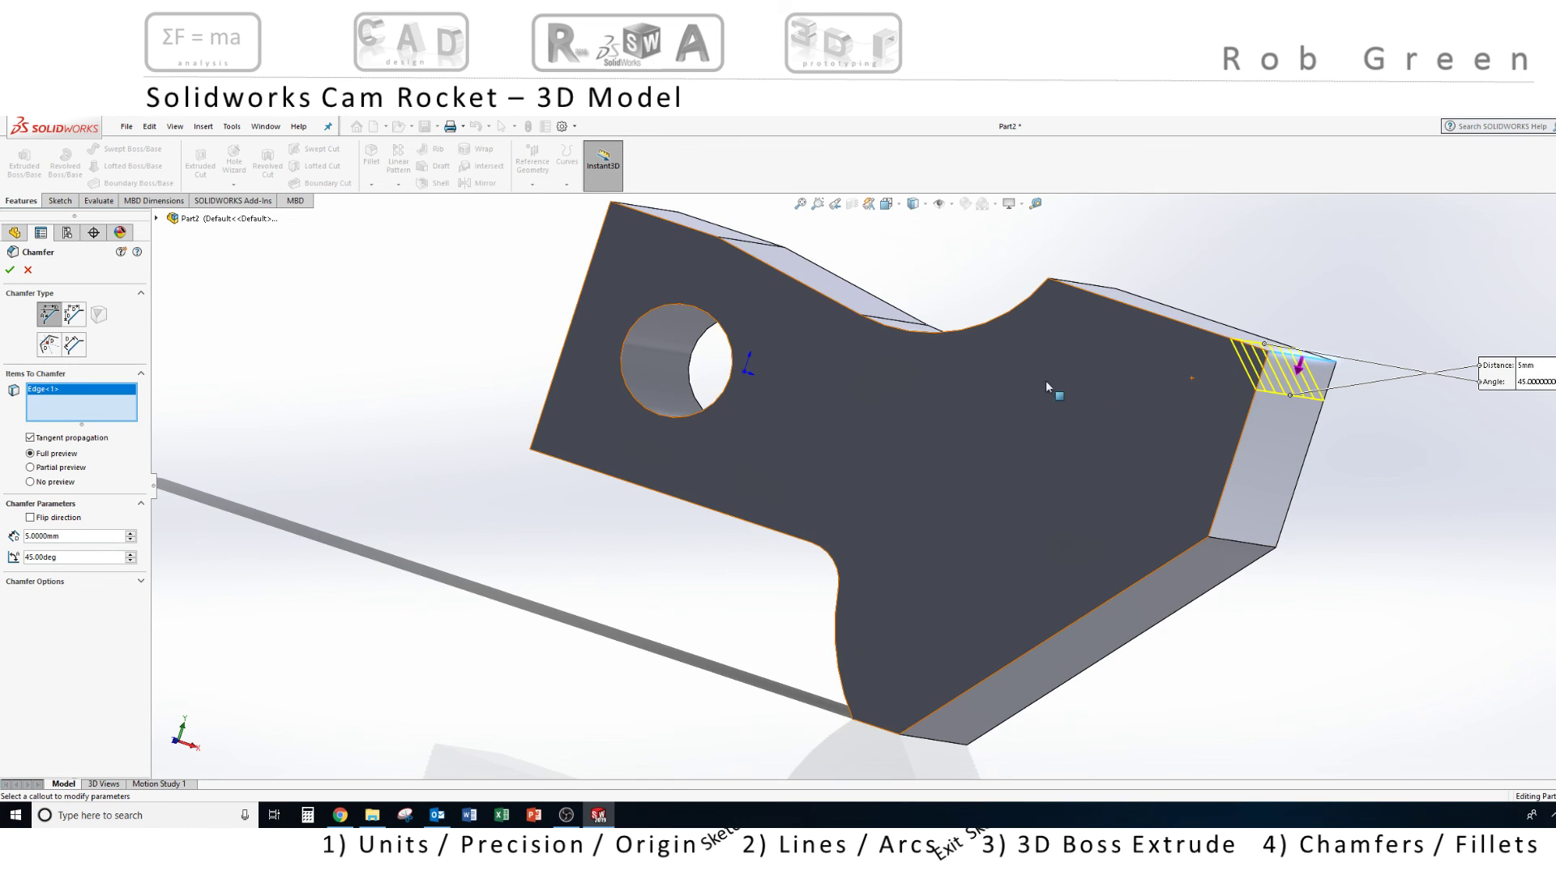
click(13, 270)
middle_drag(799, 478, 854, 546)
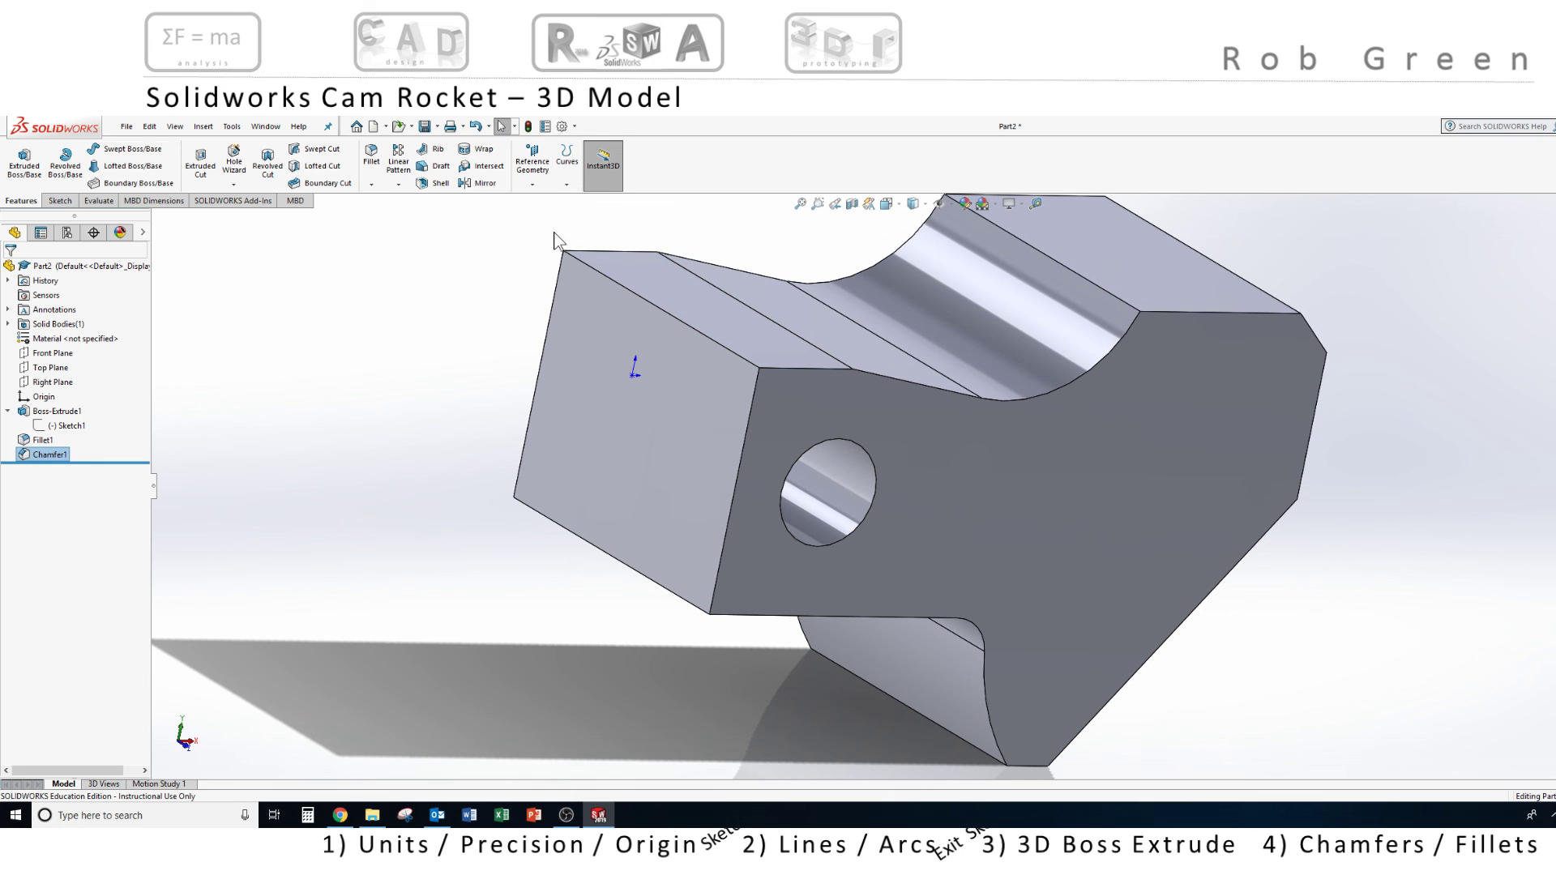
- Create Chamfer2: a 7 mm by 45° chamfer on the top and bottom square-end edges
click(372, 184)
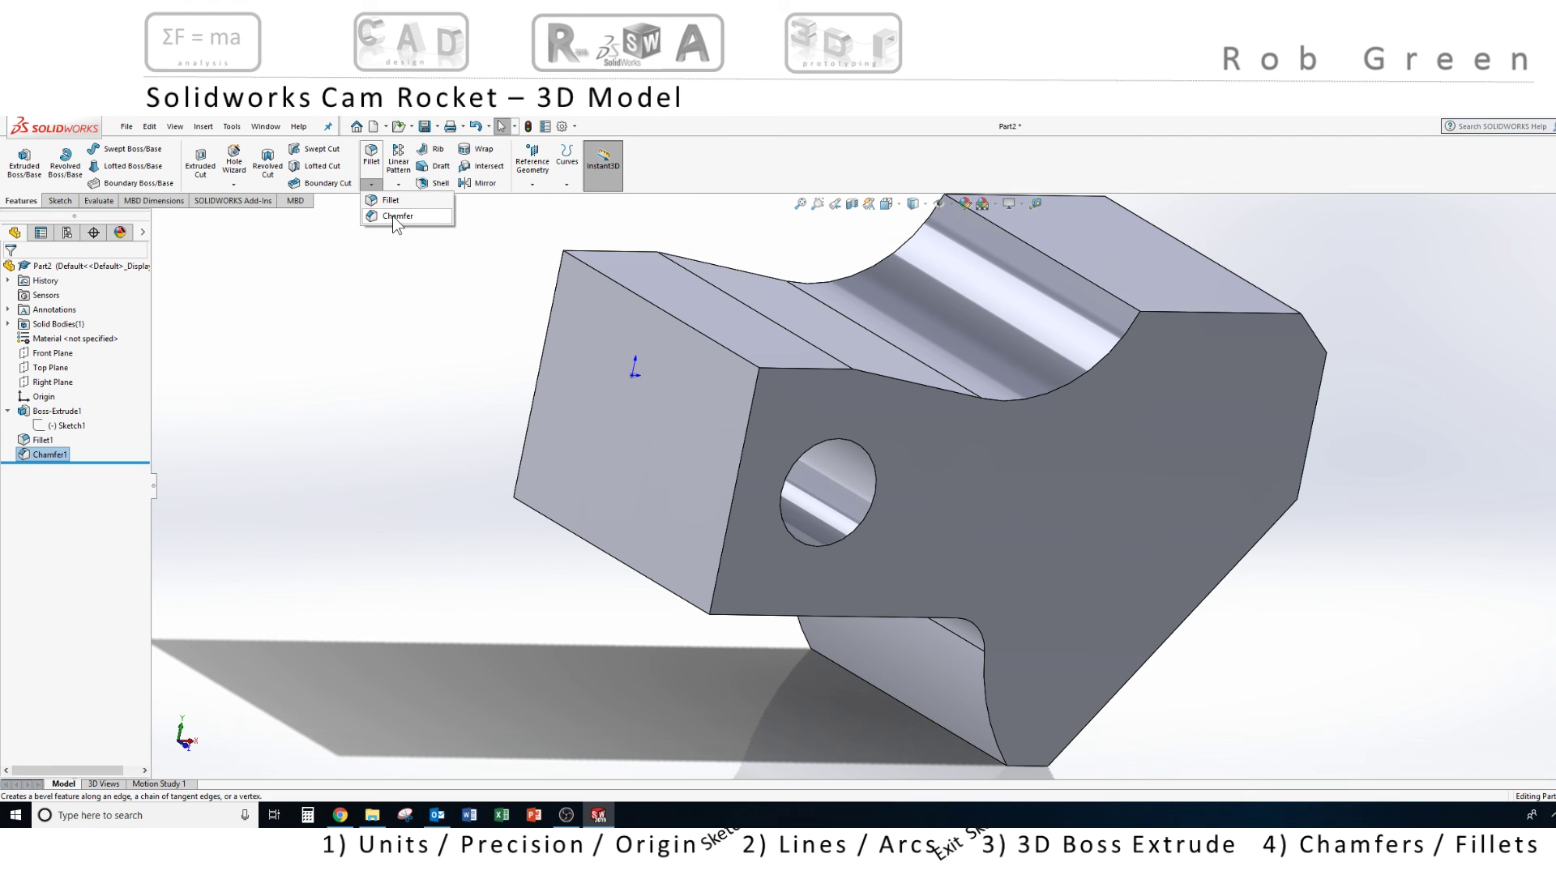
click(392, 215)
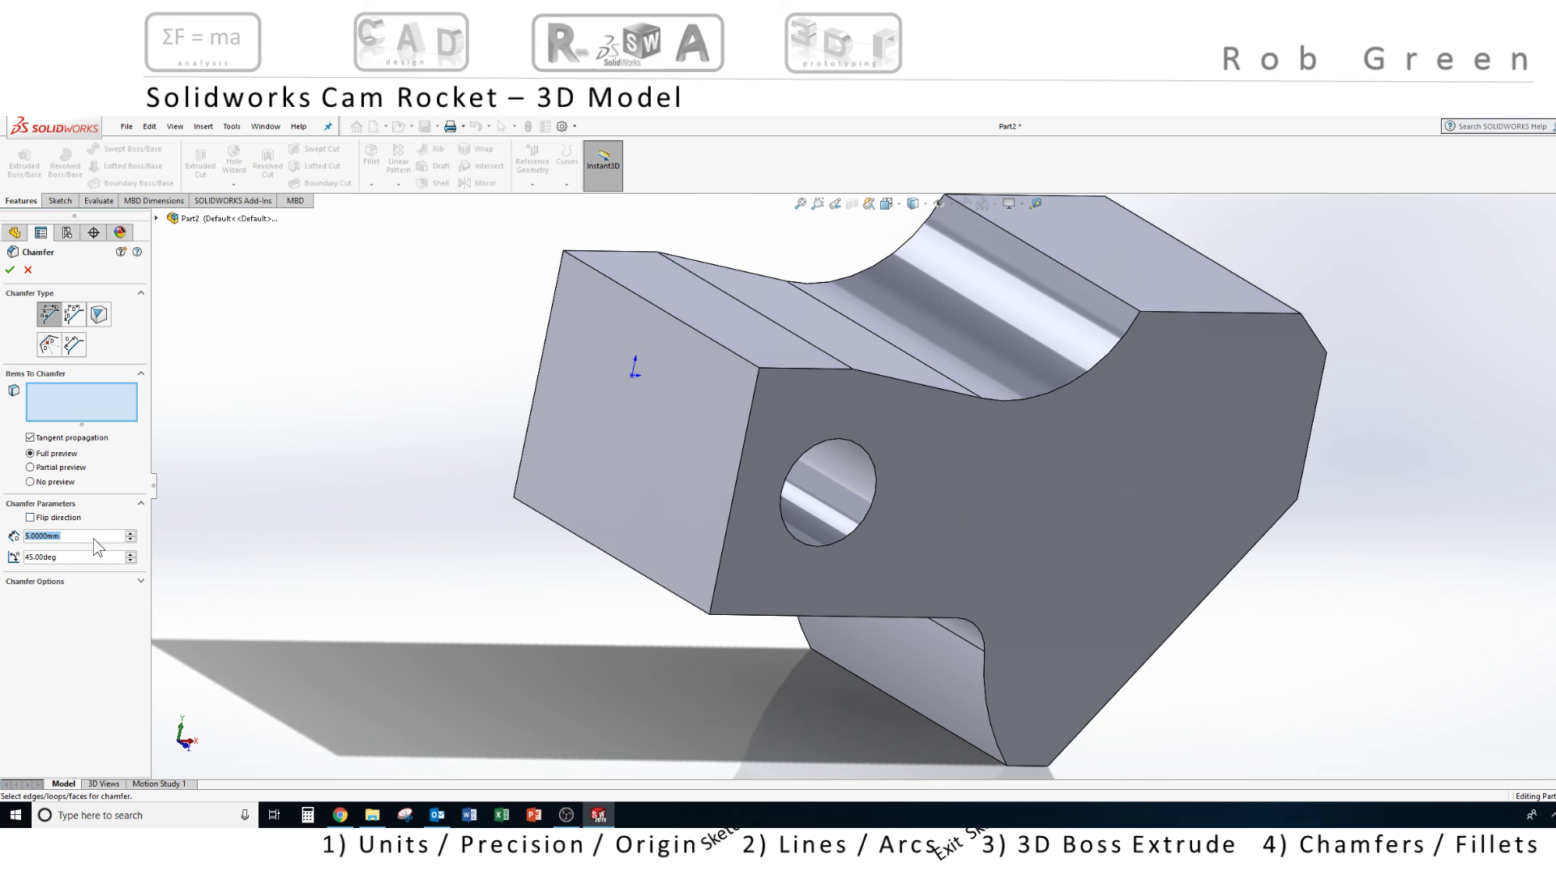
scroll(94, 538, up, 2)
click(665, 315)
middle_drag(664, 315, 695, 282)
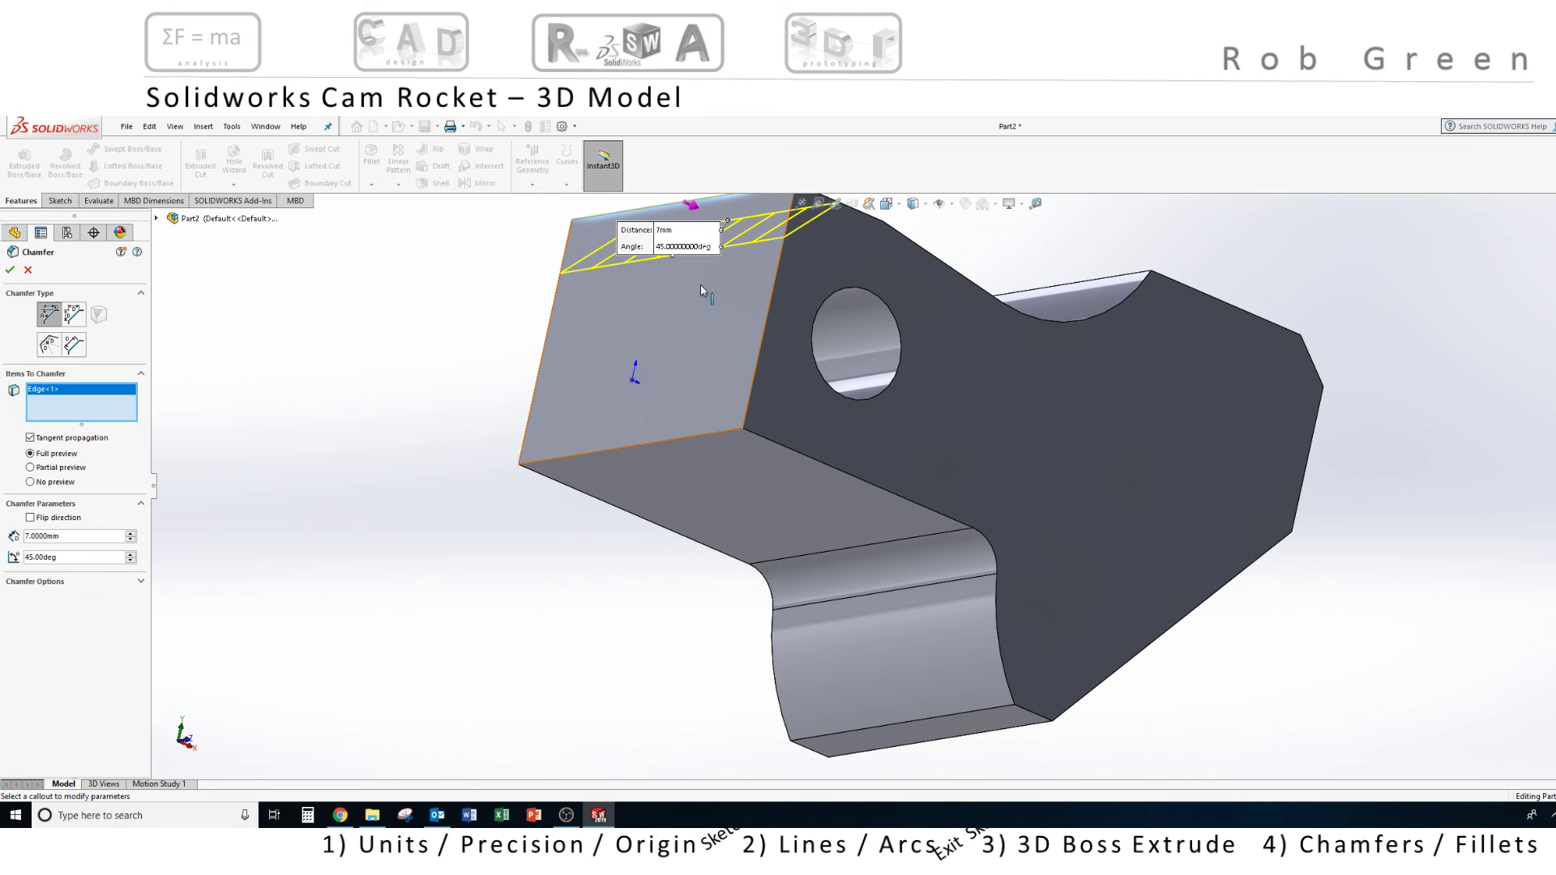
click(696, 440)
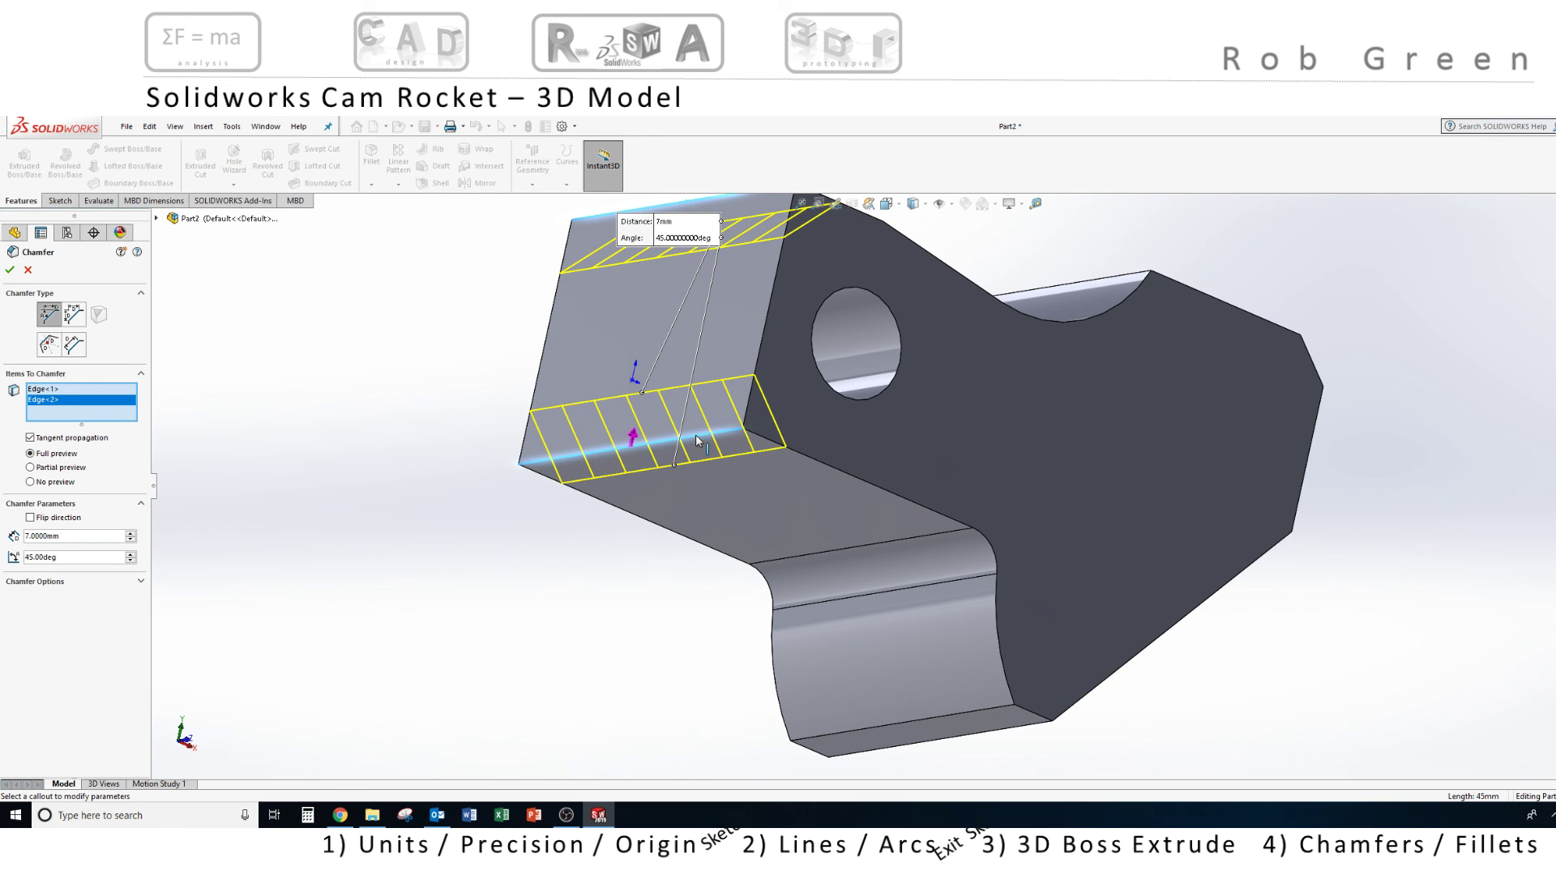
mouse_move(705, 403)
middle_down()
mouse_move(706, 379)
mouse_move(711, 424)
middle_up()
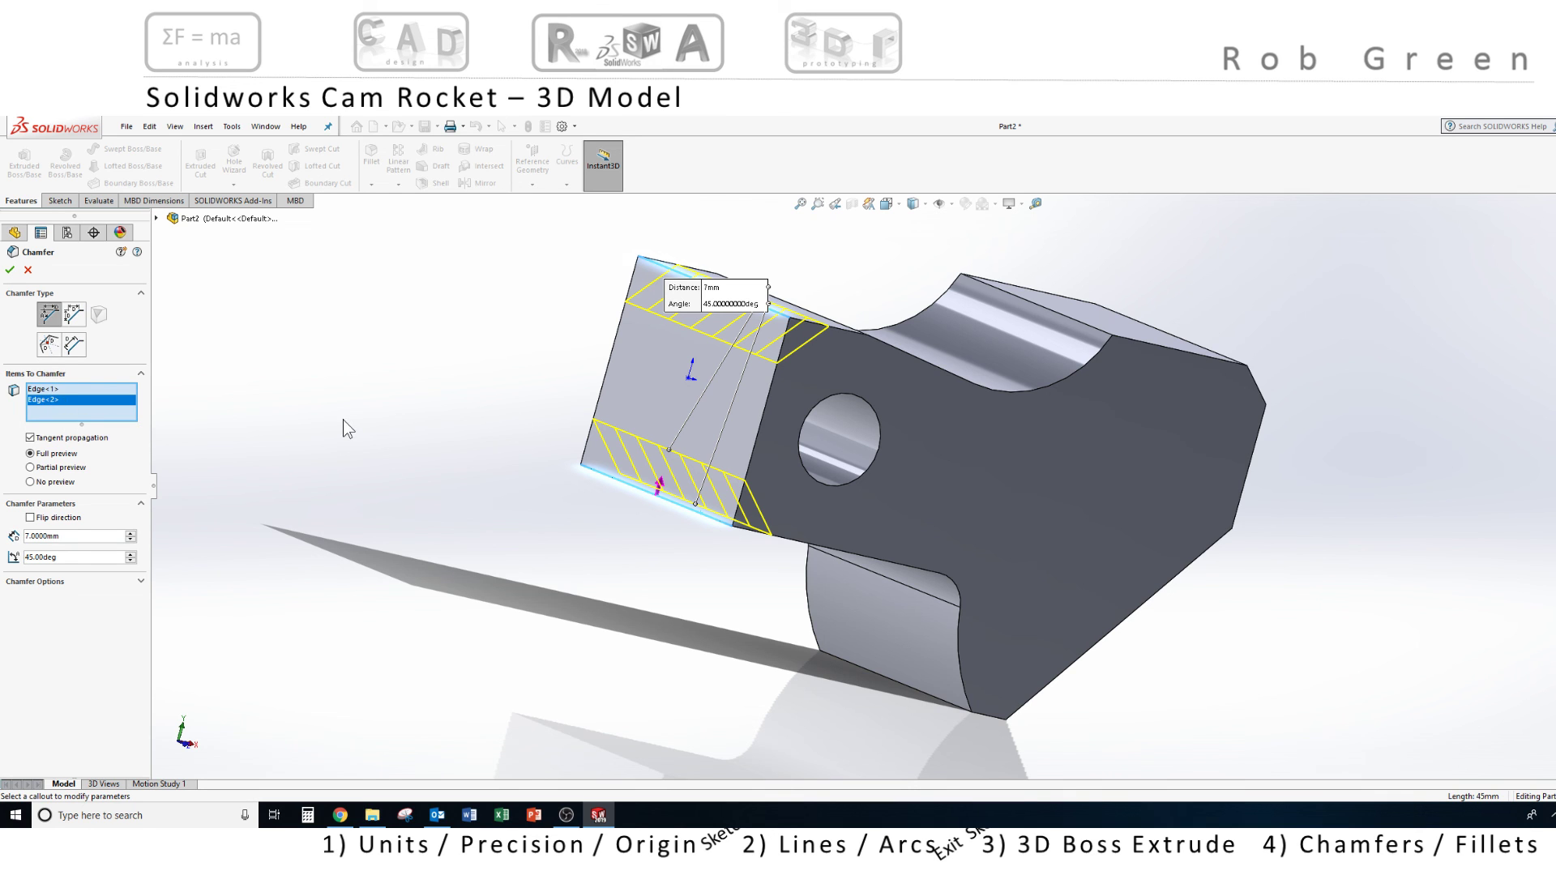
click(10, 270)
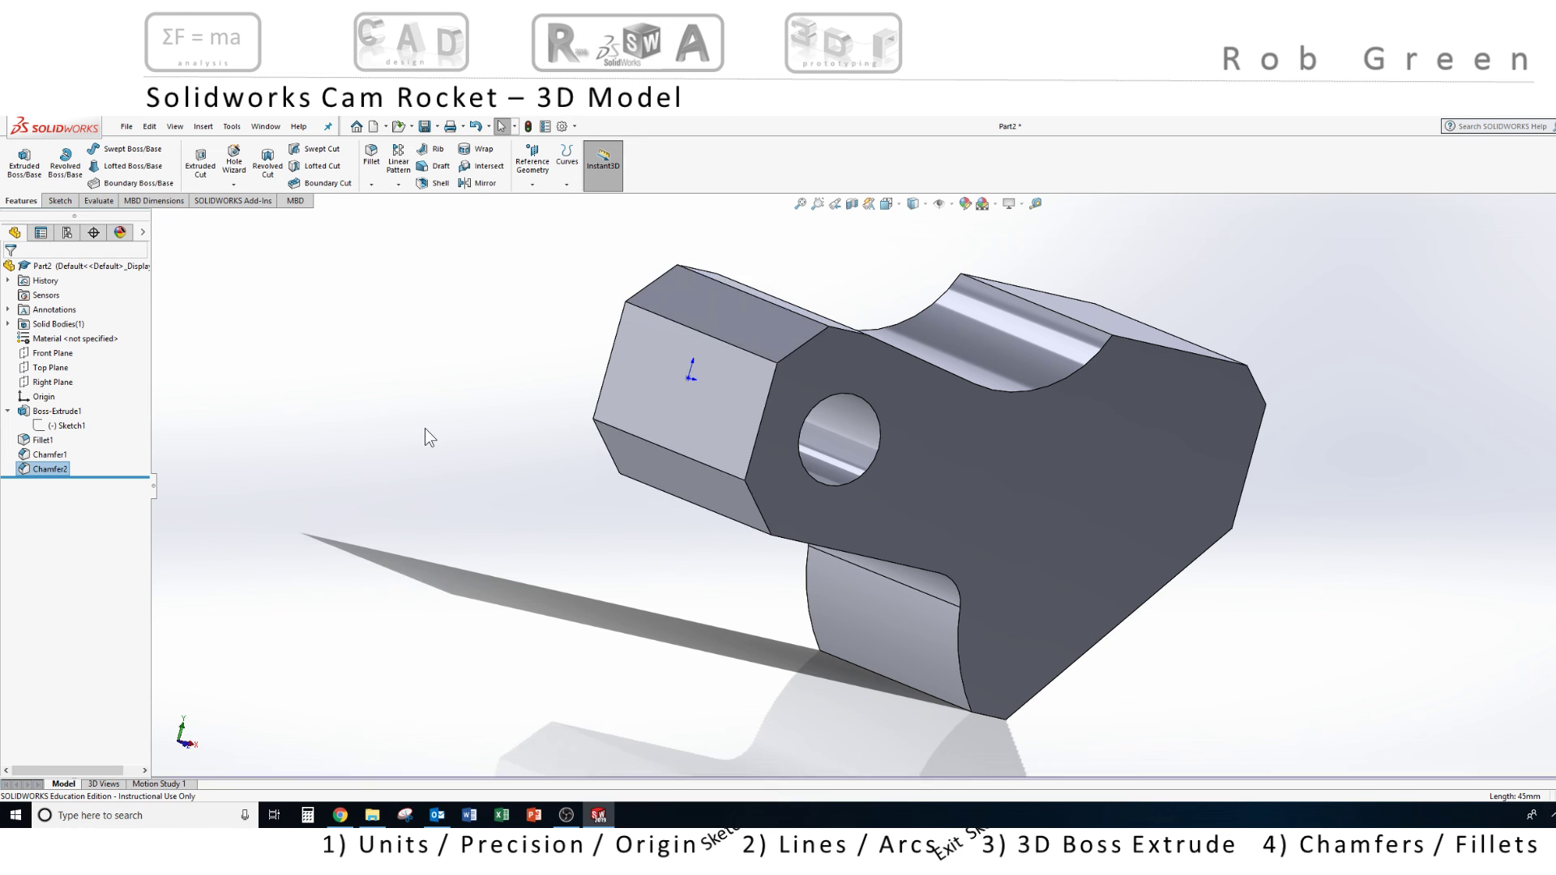
middle_drag(425, 427, 521, 431)
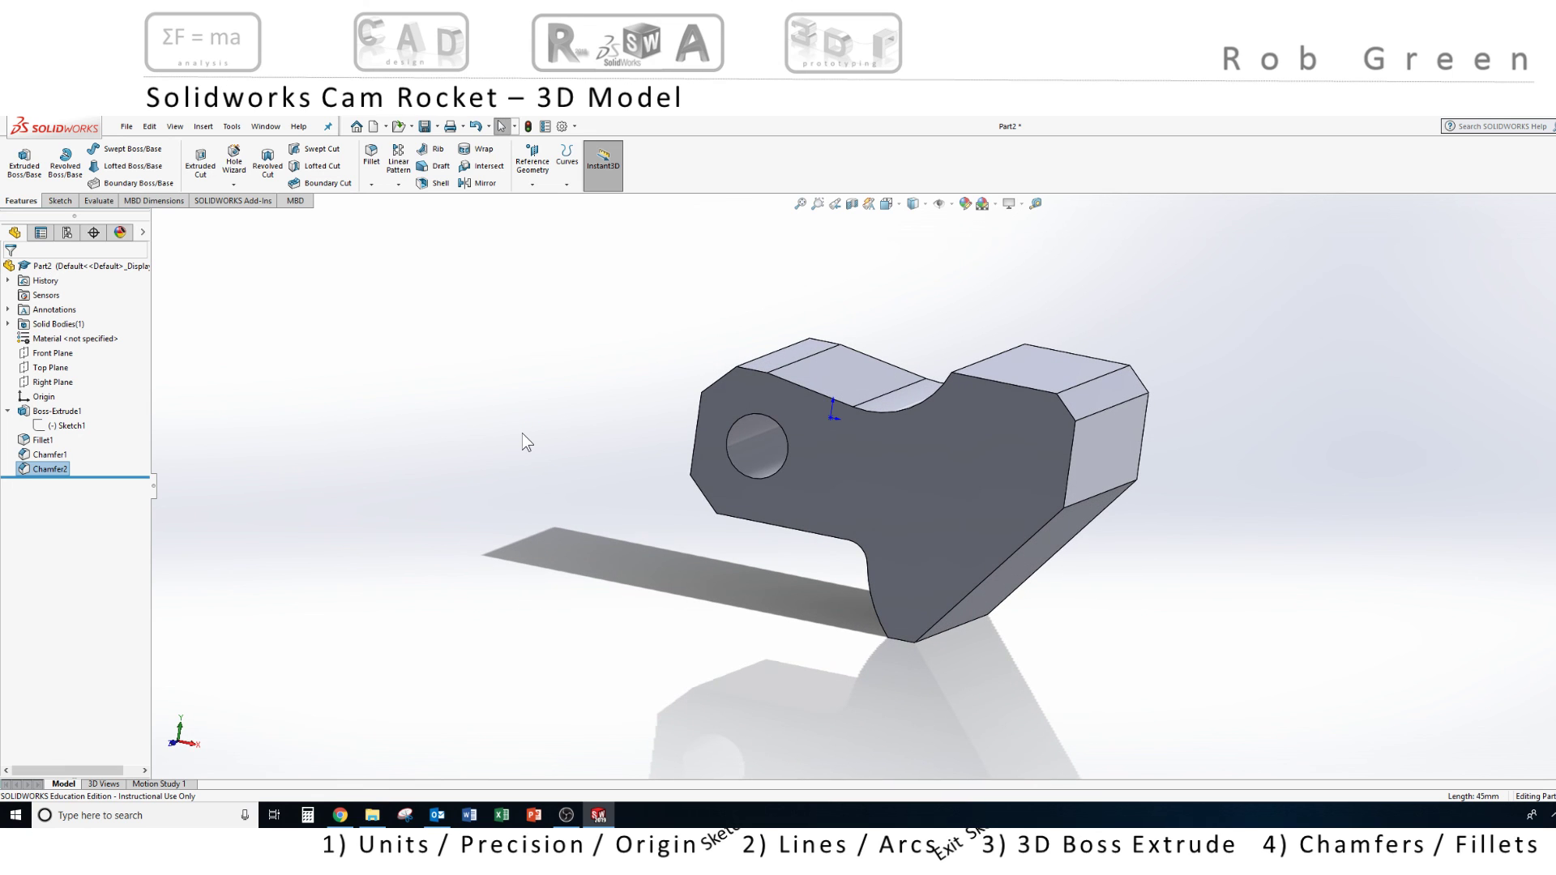